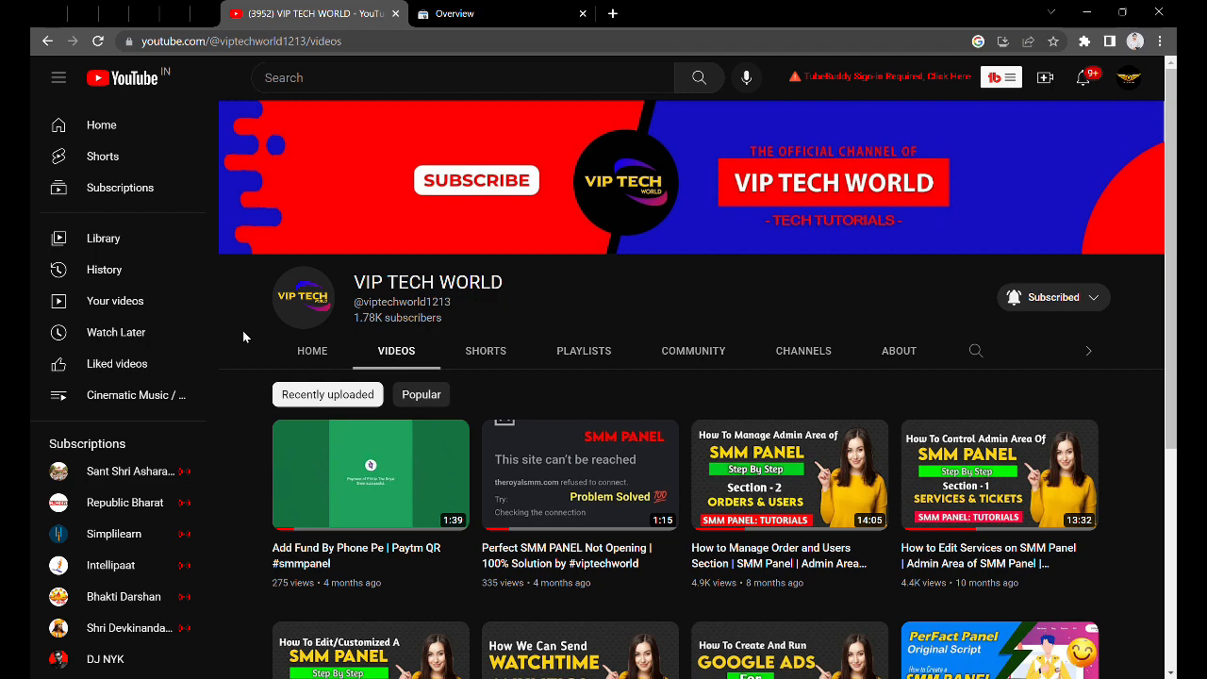
Step: Switch to the SMM panel's admin settings, show the providers list and open the form for adding a provider
click(52, 13)
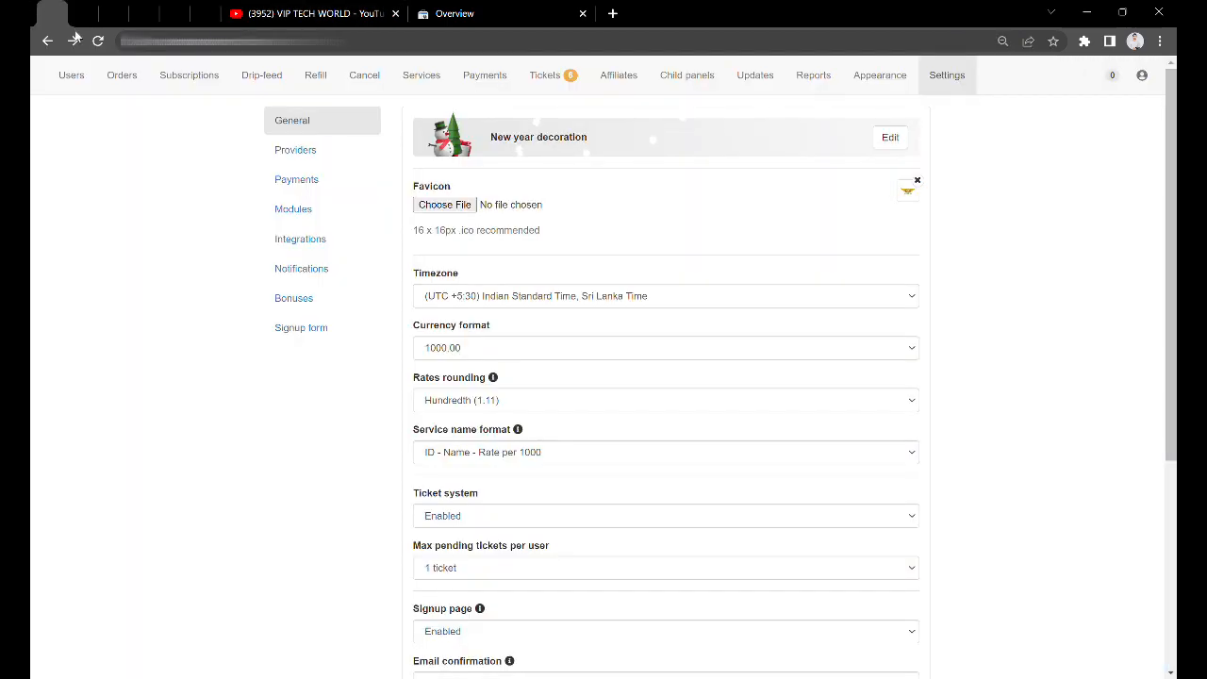
click(290, 157)
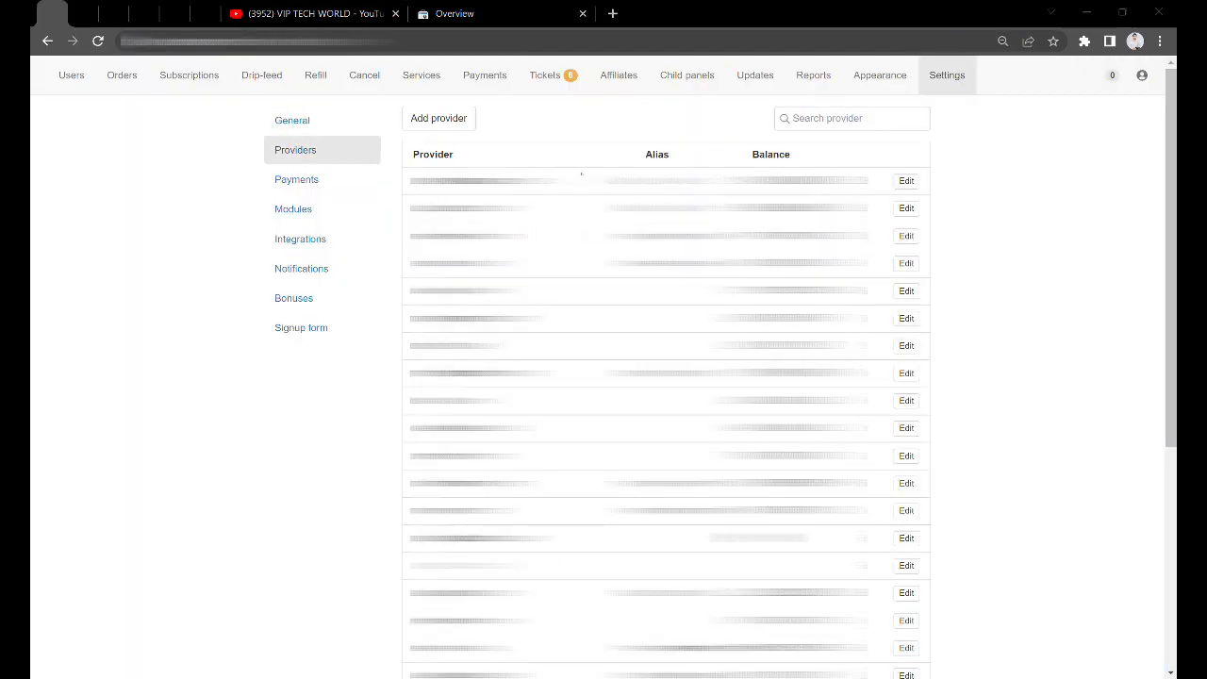
click(438, 118)
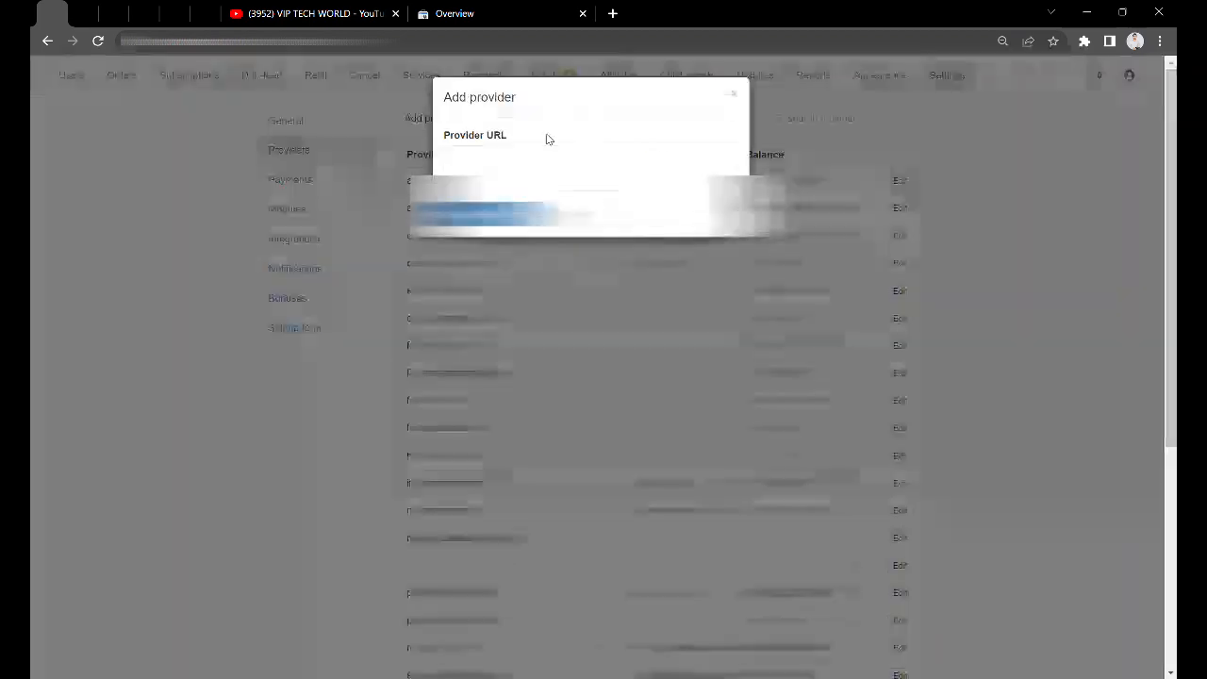
click(730, 93)
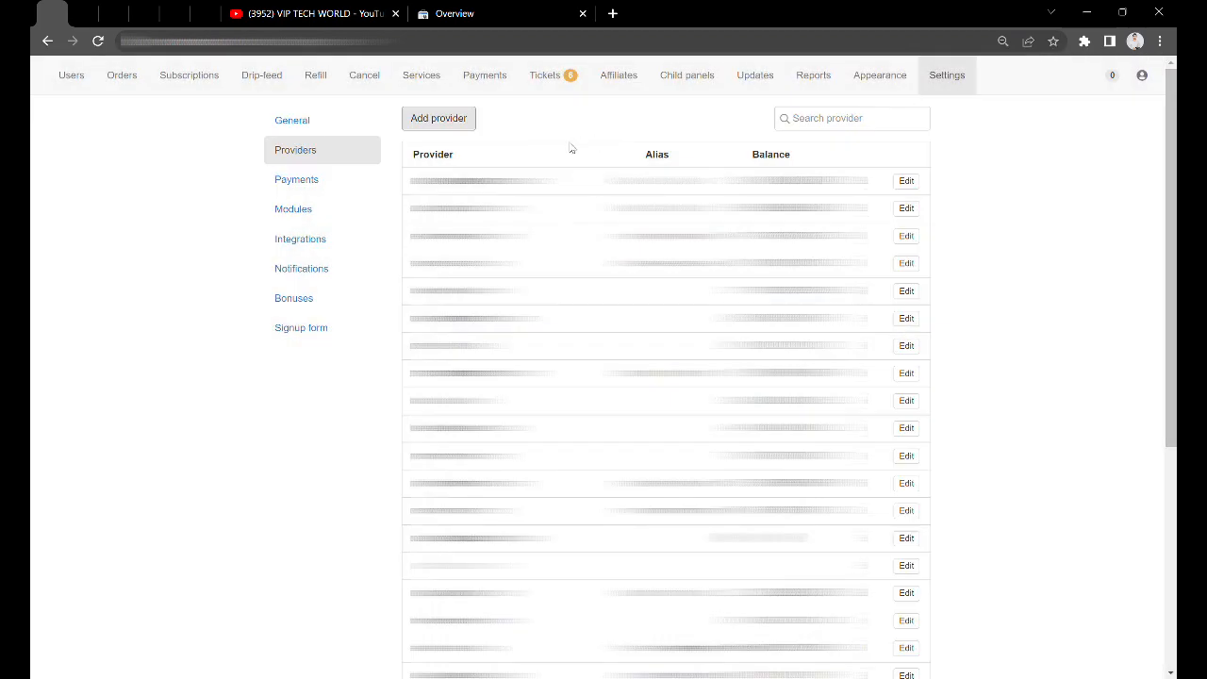
click(466, 122)
click(516, 157)
Step: Review the first provider's alias and API key settings, leaving them without saving changes
click(906, 182)
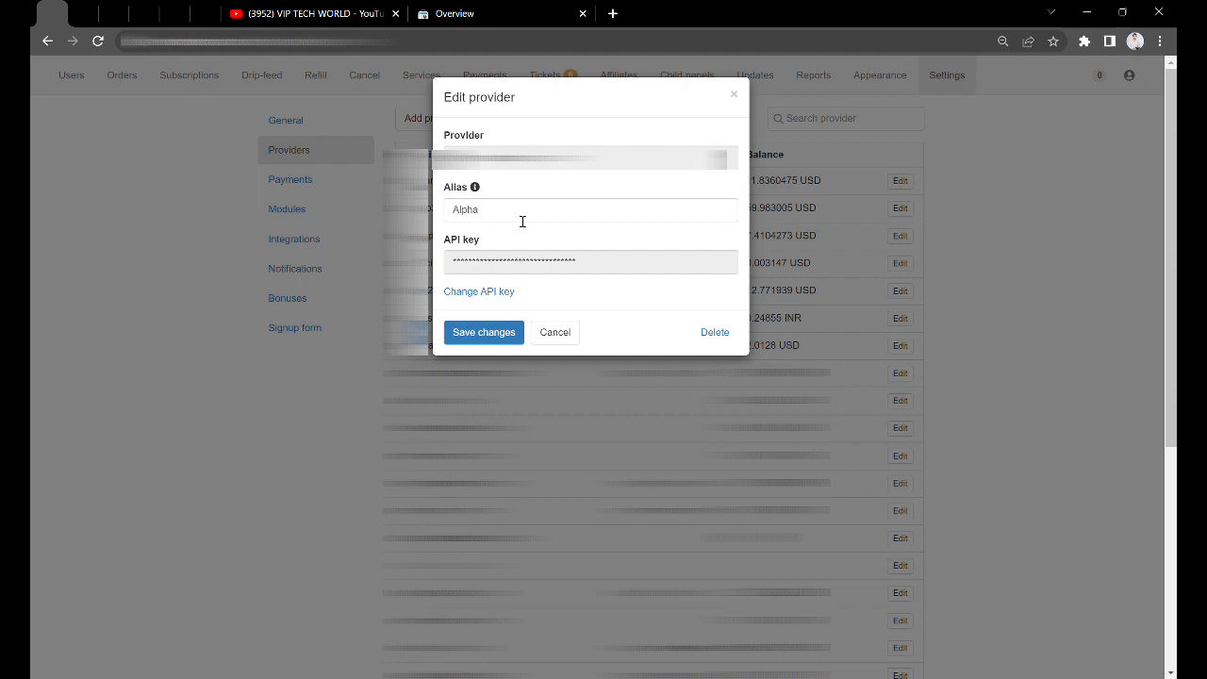
click(523, 221)
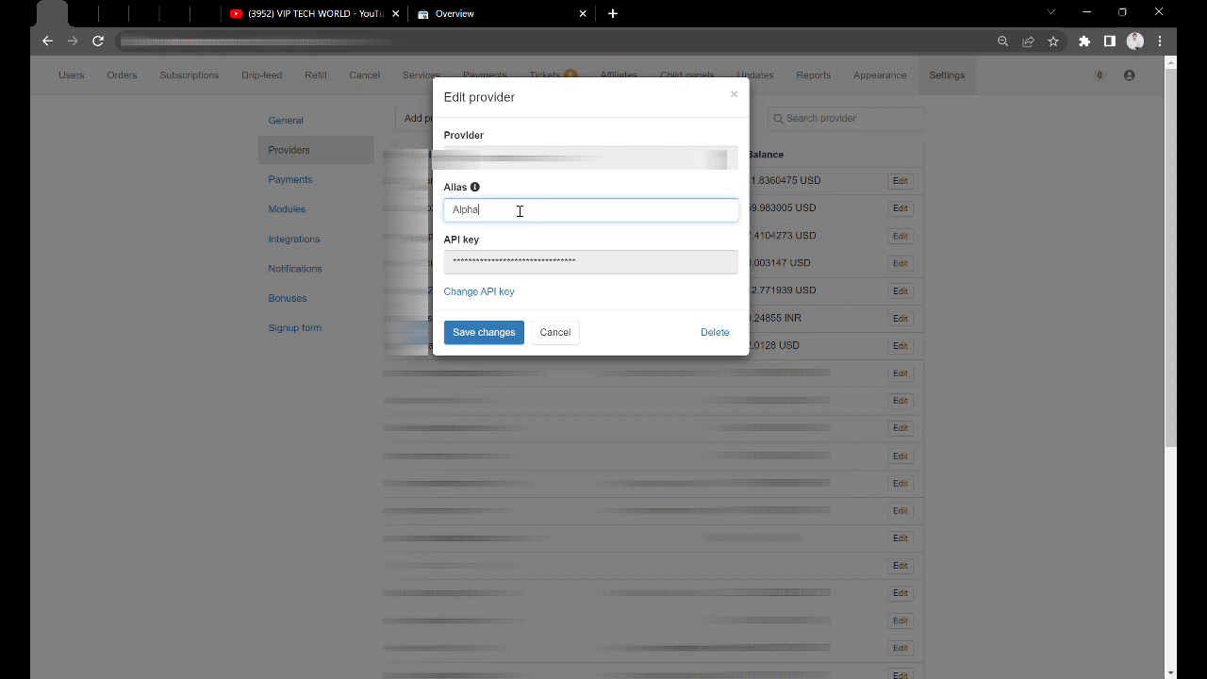
click(516, 178)
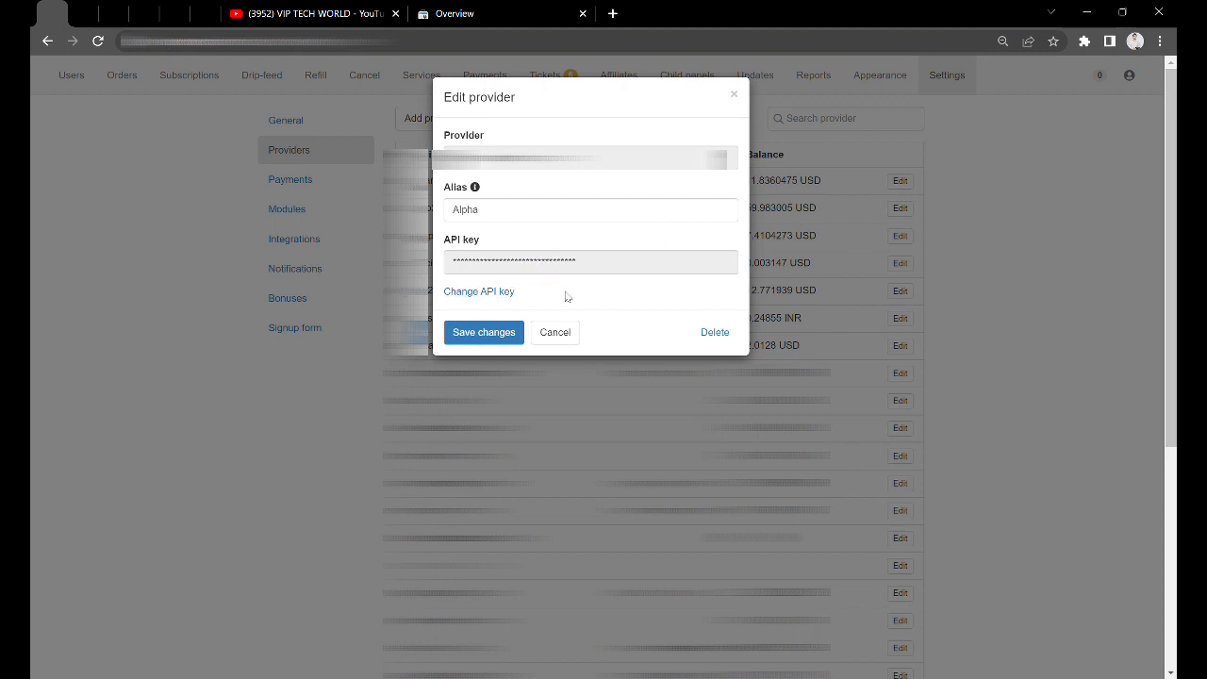
click(554, 331)
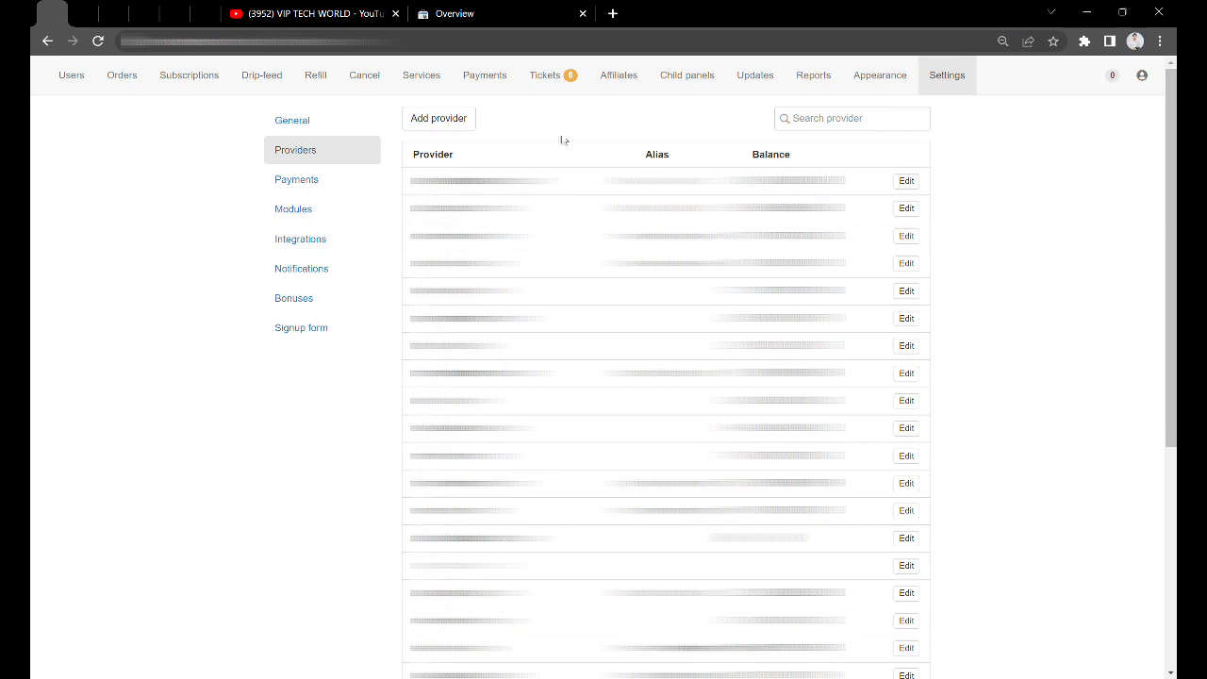
Step: Enable the PhonePe payment method and open its settings to review the payment limits and new-user permission
click(345, 183)
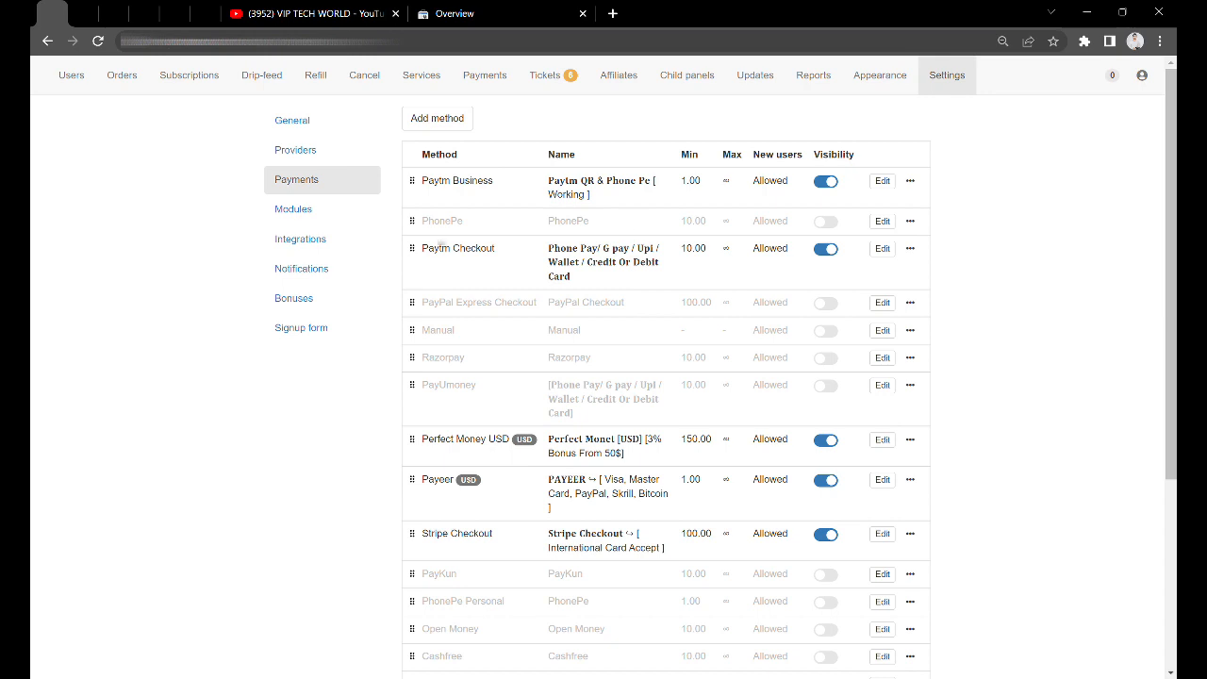
click(827, 223)
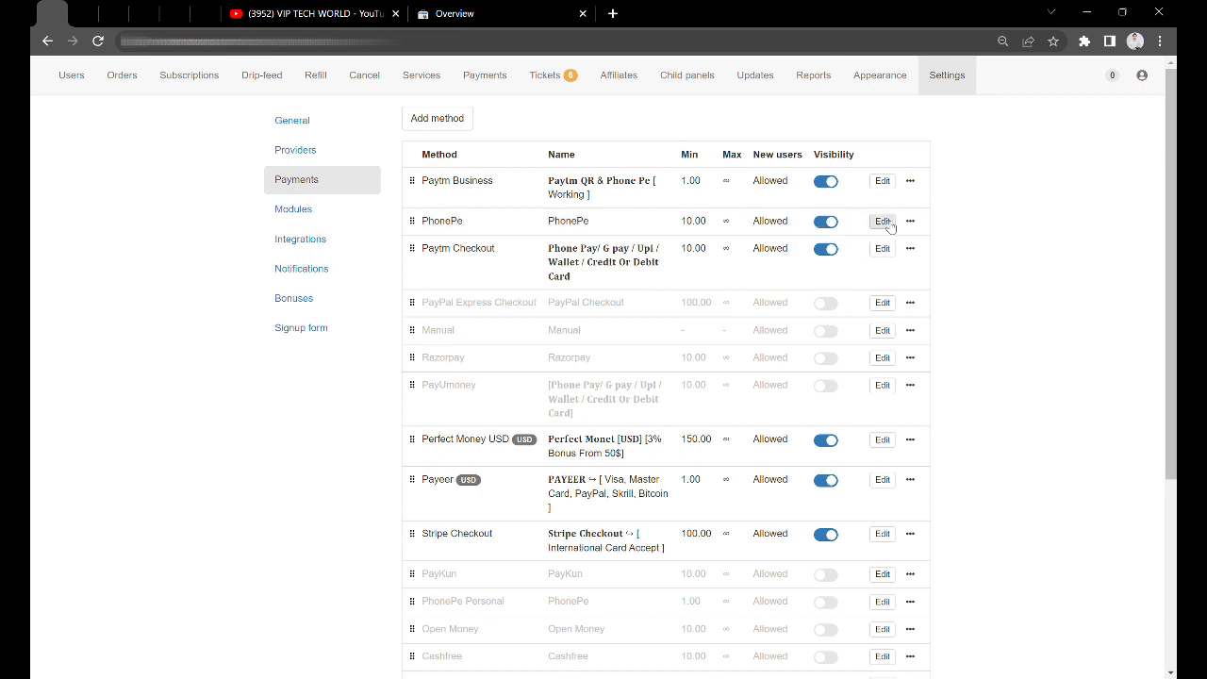
click(886, 220)
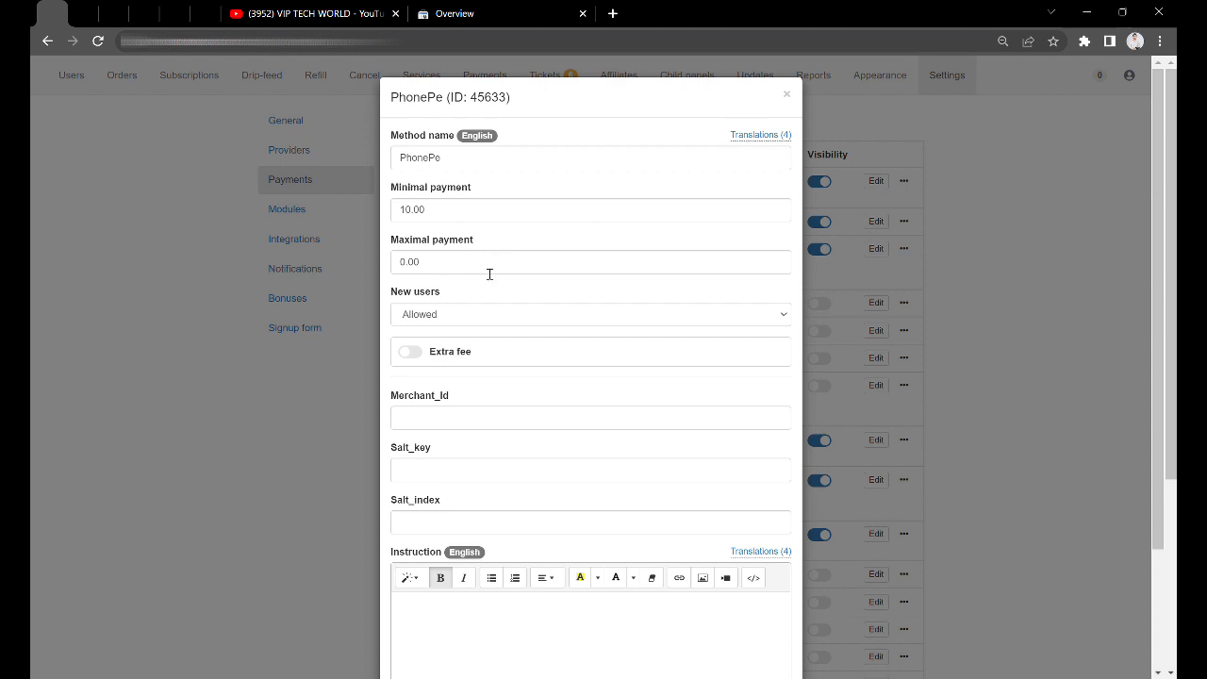
scroll(489, 274, down, 1)
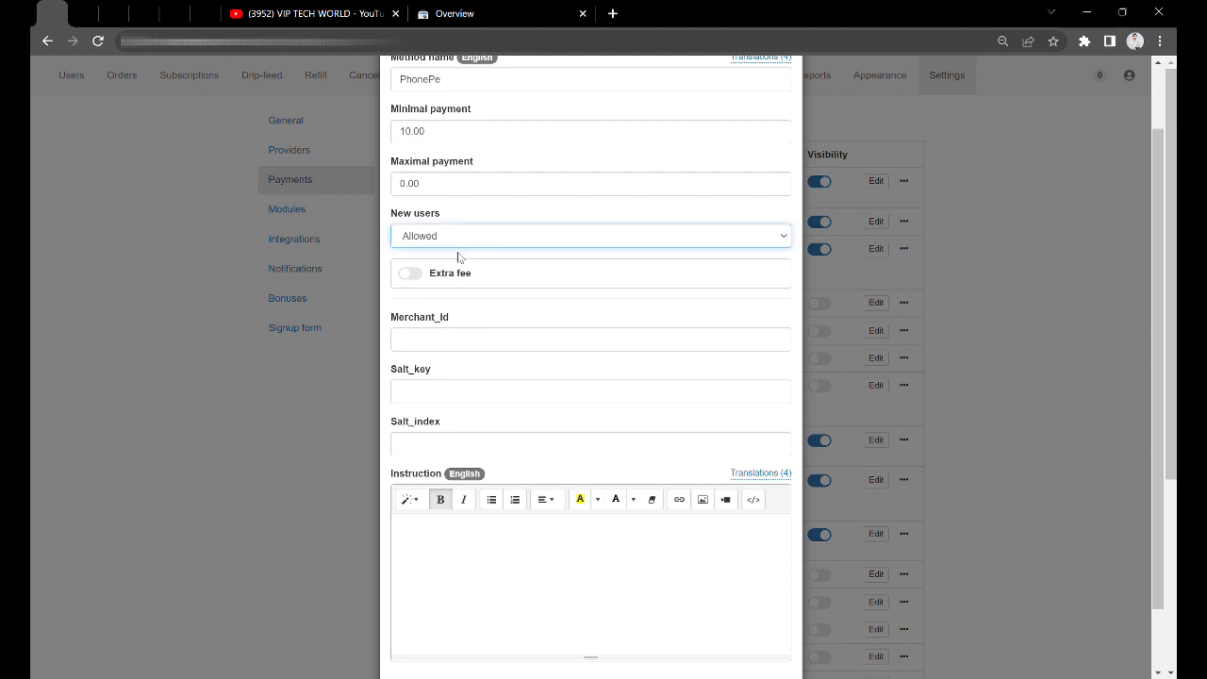
click(458, 217)
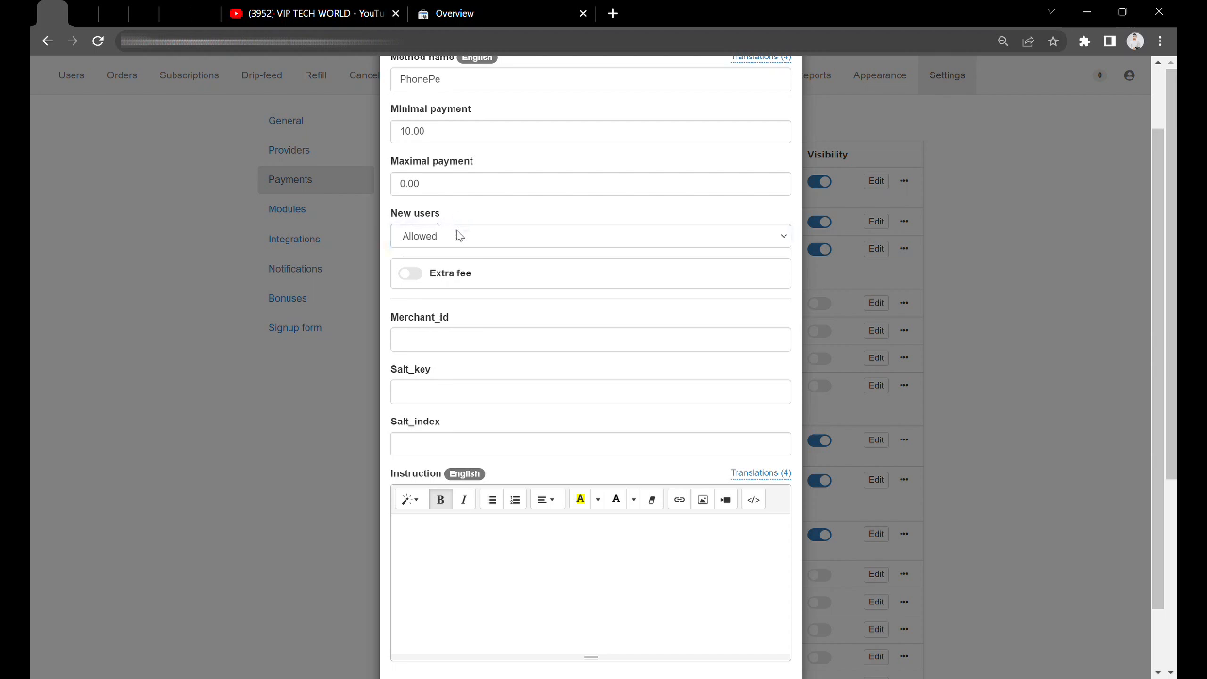
click(420, 276)
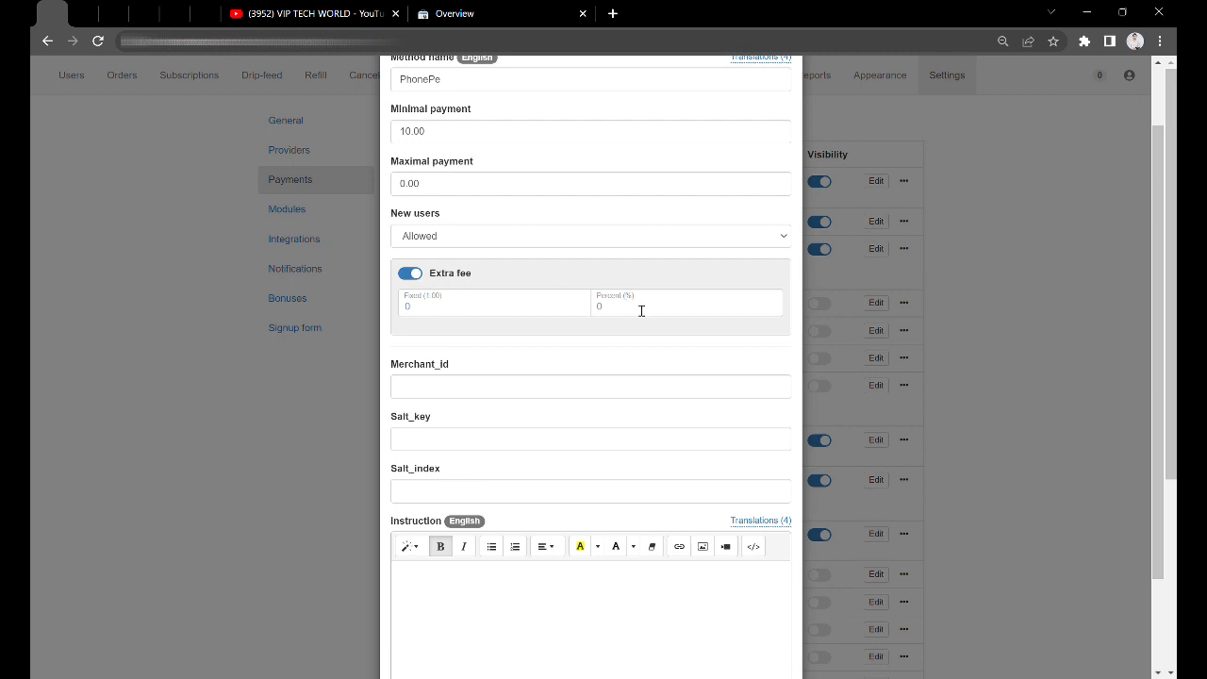
click(641, 310)
click(540, 310)
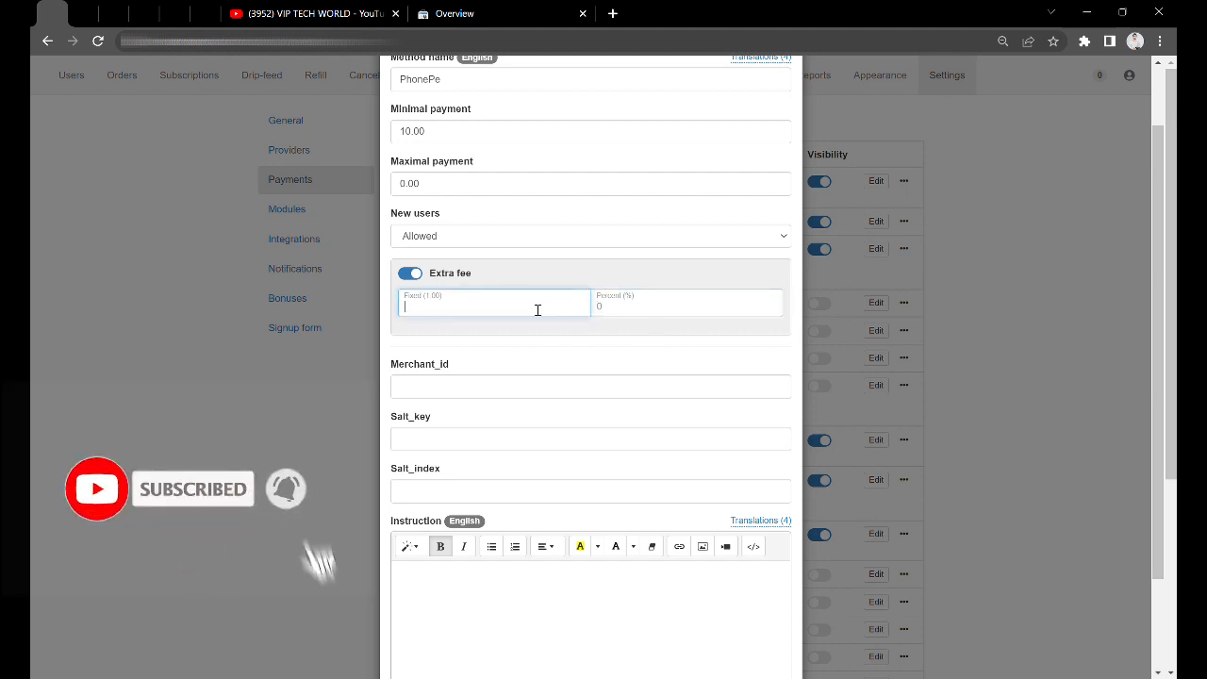
click(412, 274)
Step: Start inserting an image by URL into the PhonePe method's English instruction
scroll(493, 311, down, 2)
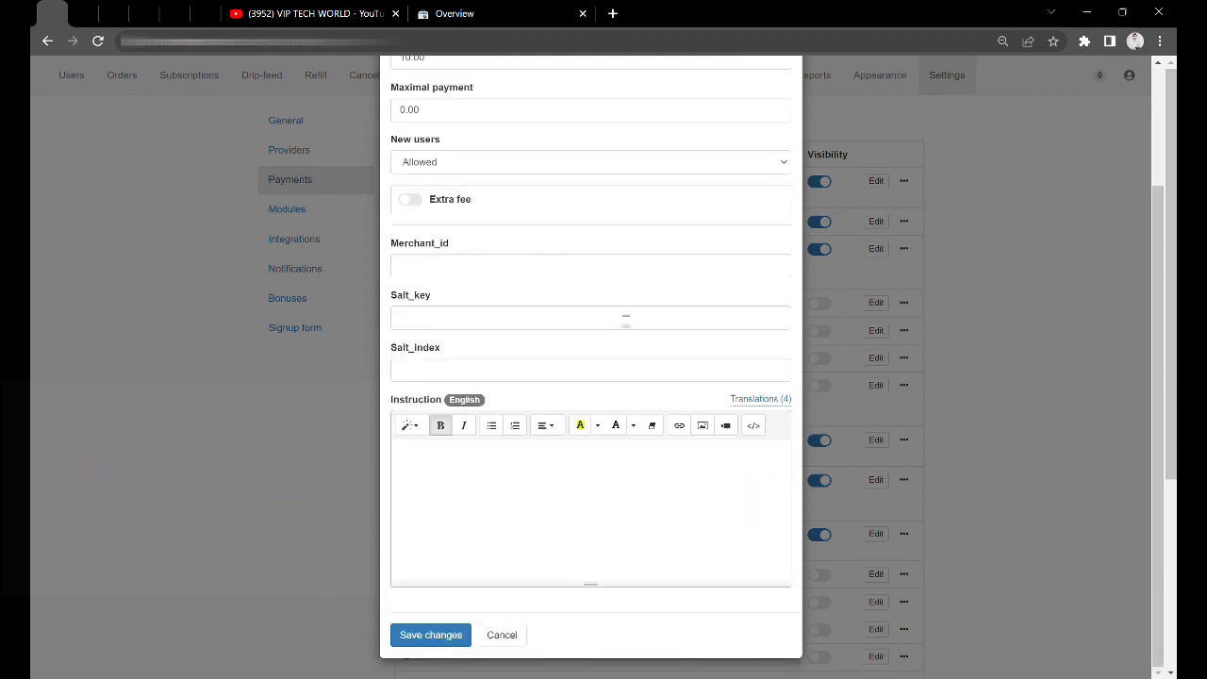
click(536, 483)
click(710, 429)
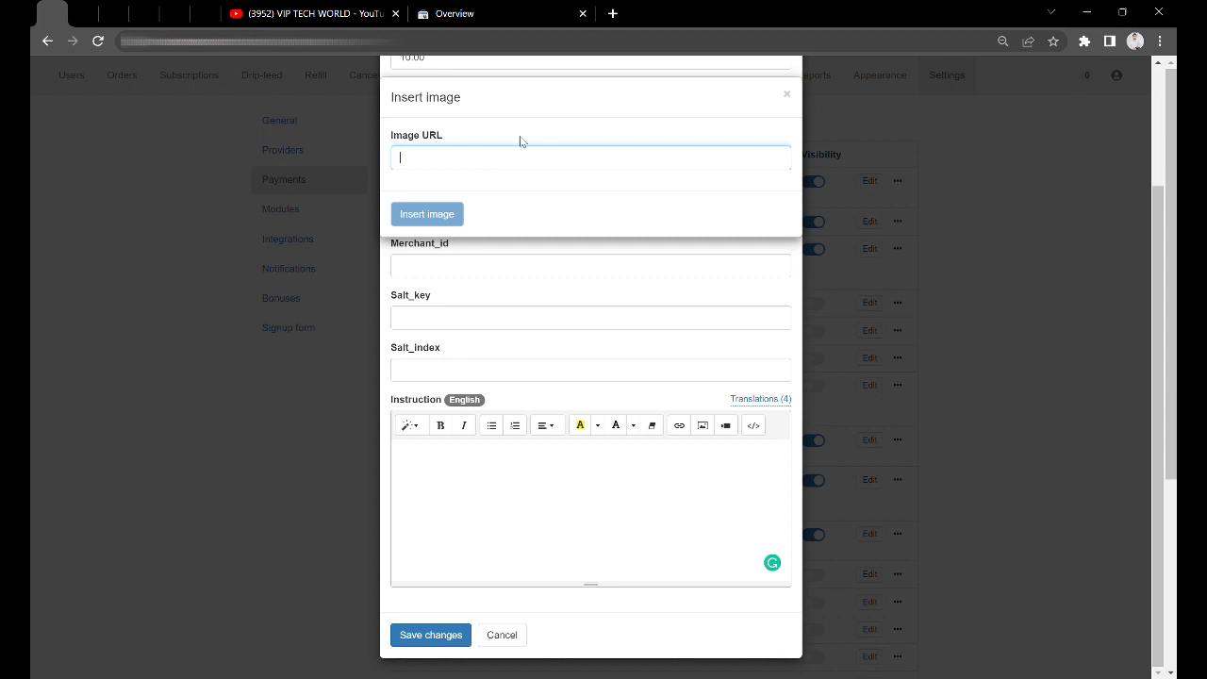
Step: Open the imgbb.com image hosting site in a new browser tab
click(614, 13)
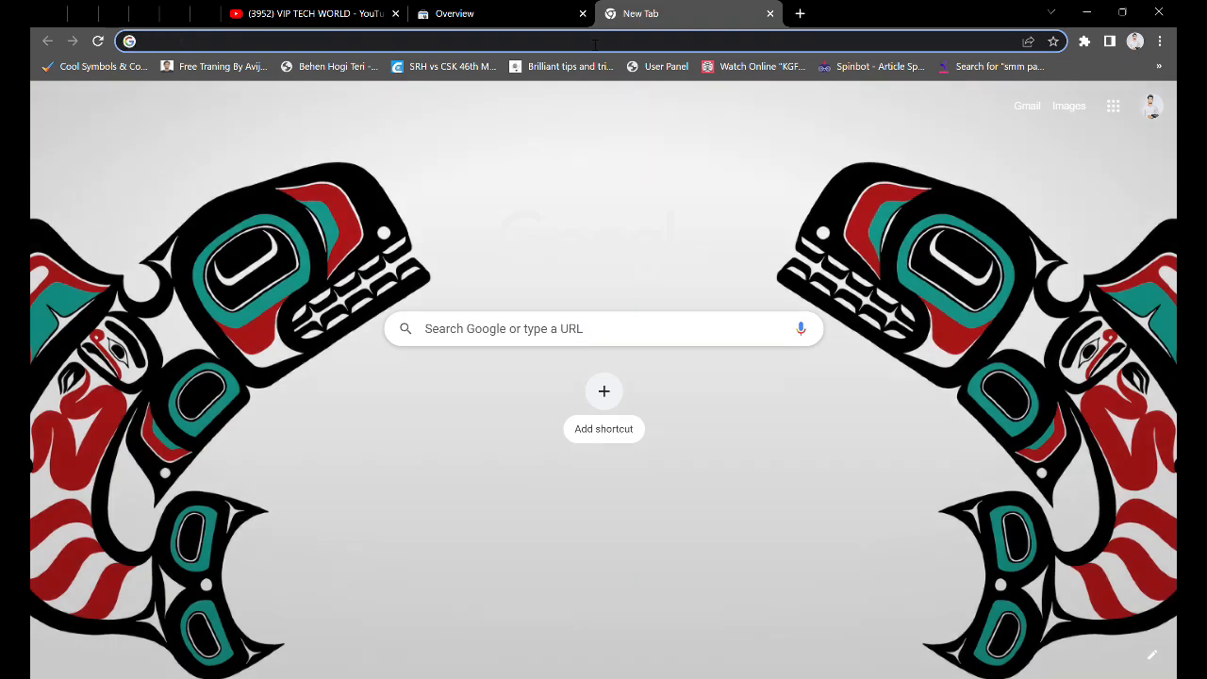
text(i)
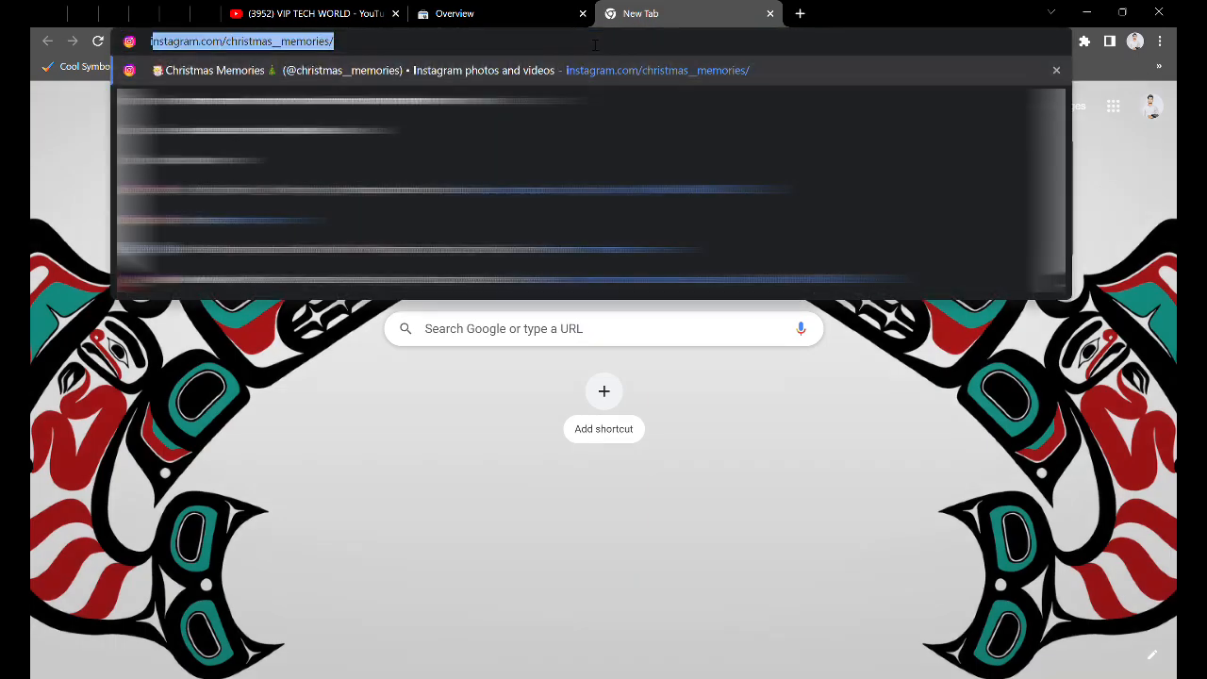
text(mg)
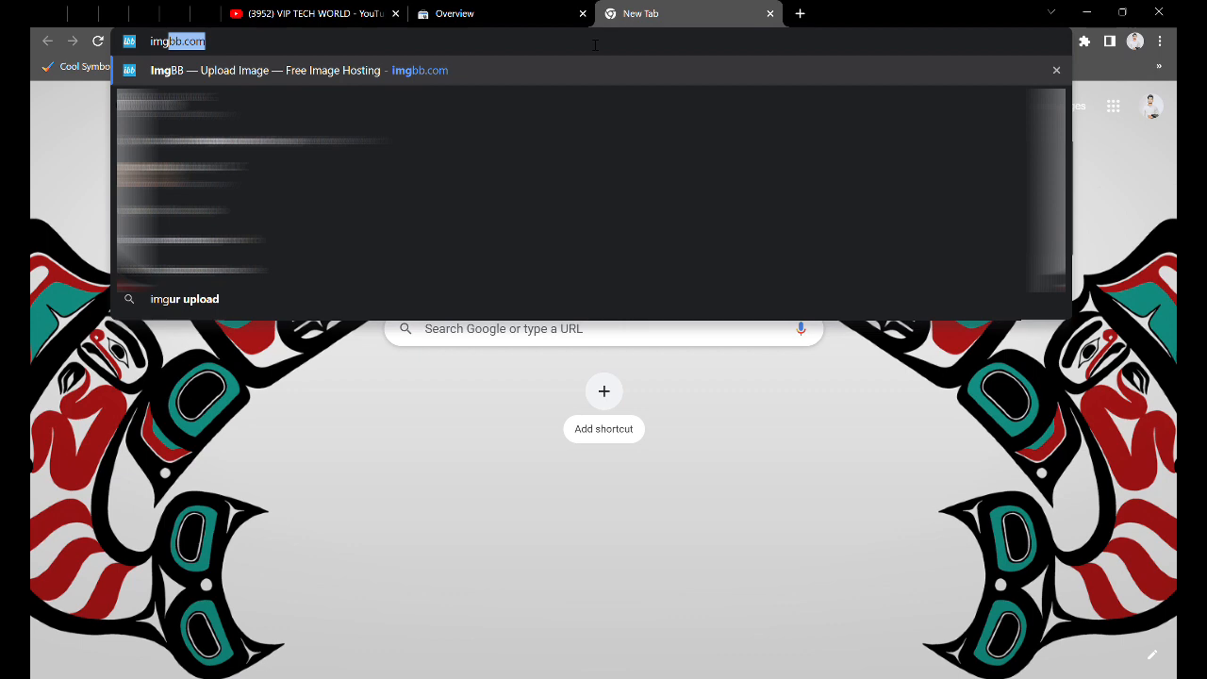
text(bb)
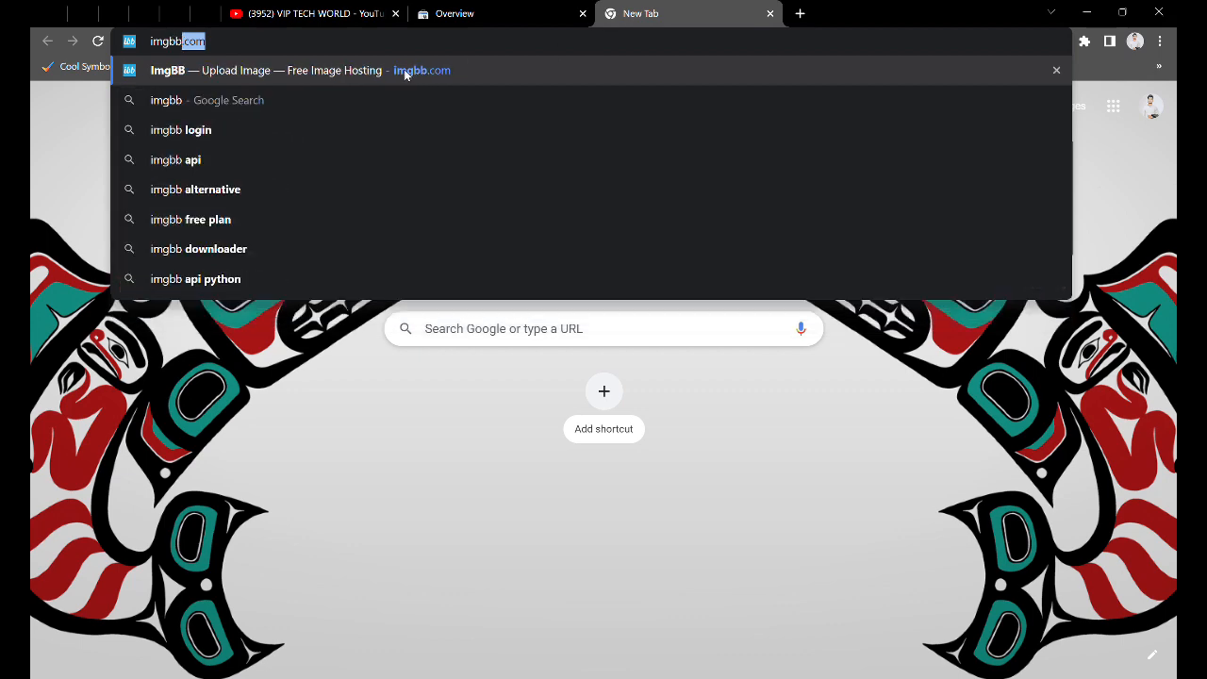
click(404, 69)
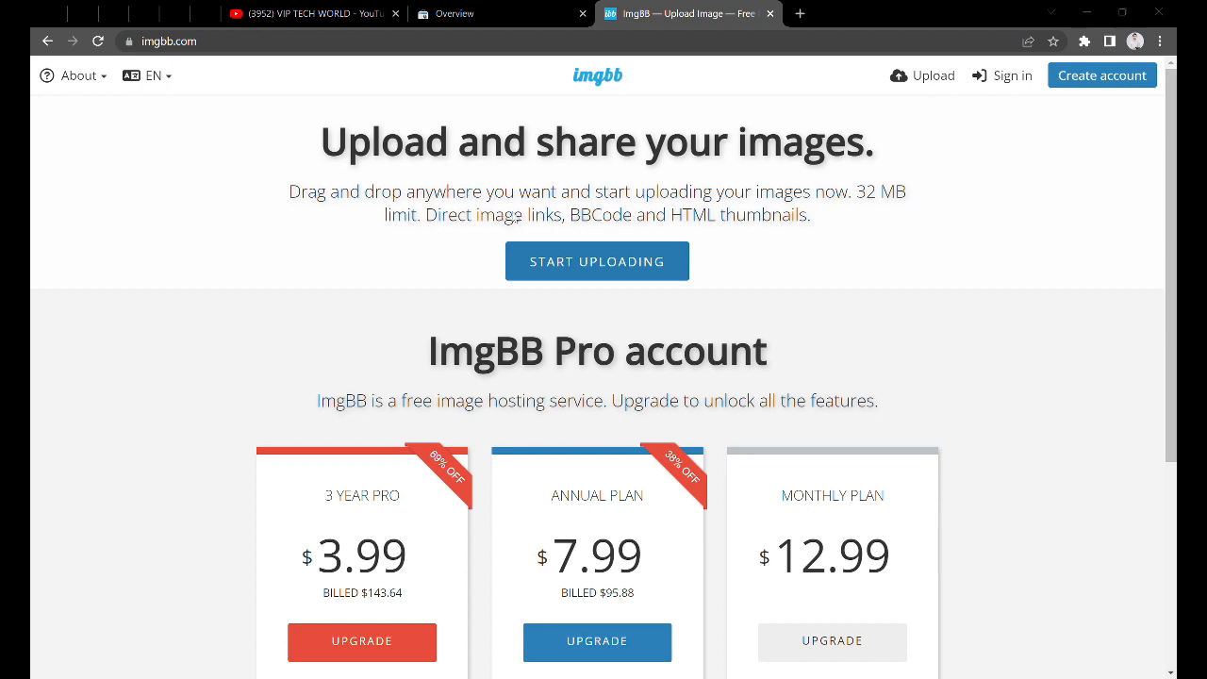
Step: Upload the Paytm QR code image without auto-deletion and copy its HTML full linked embed code
click(564, 257)
key(ctrl+v)
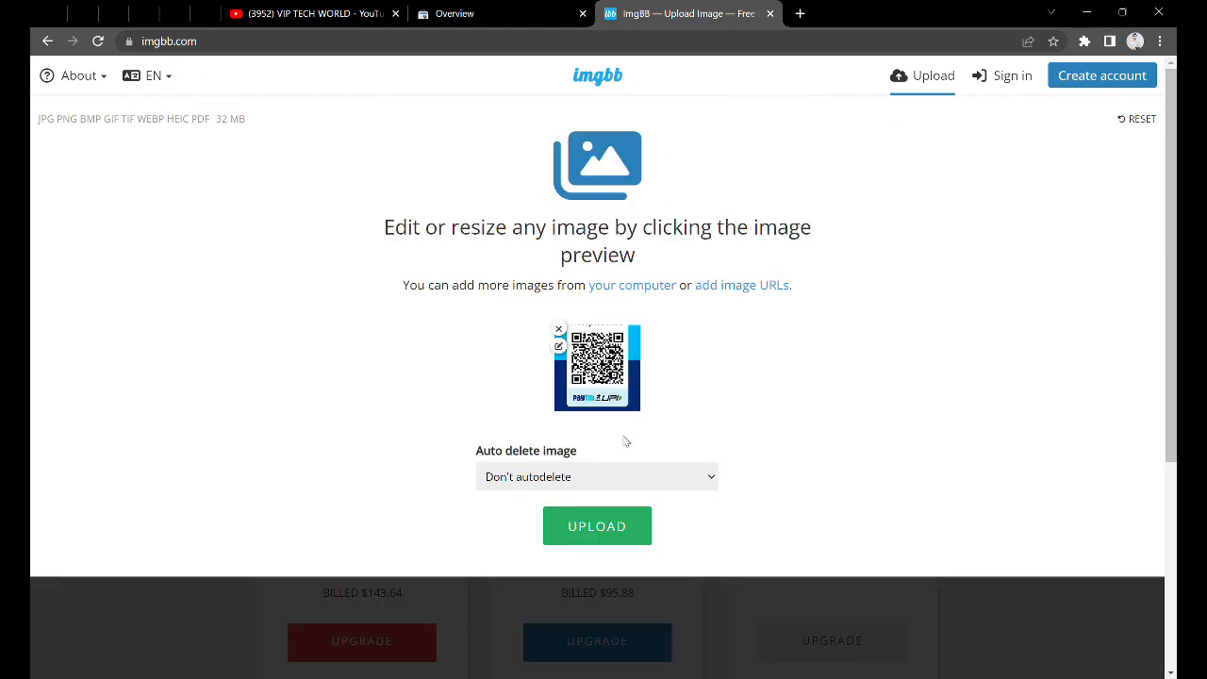
click(608, 527)
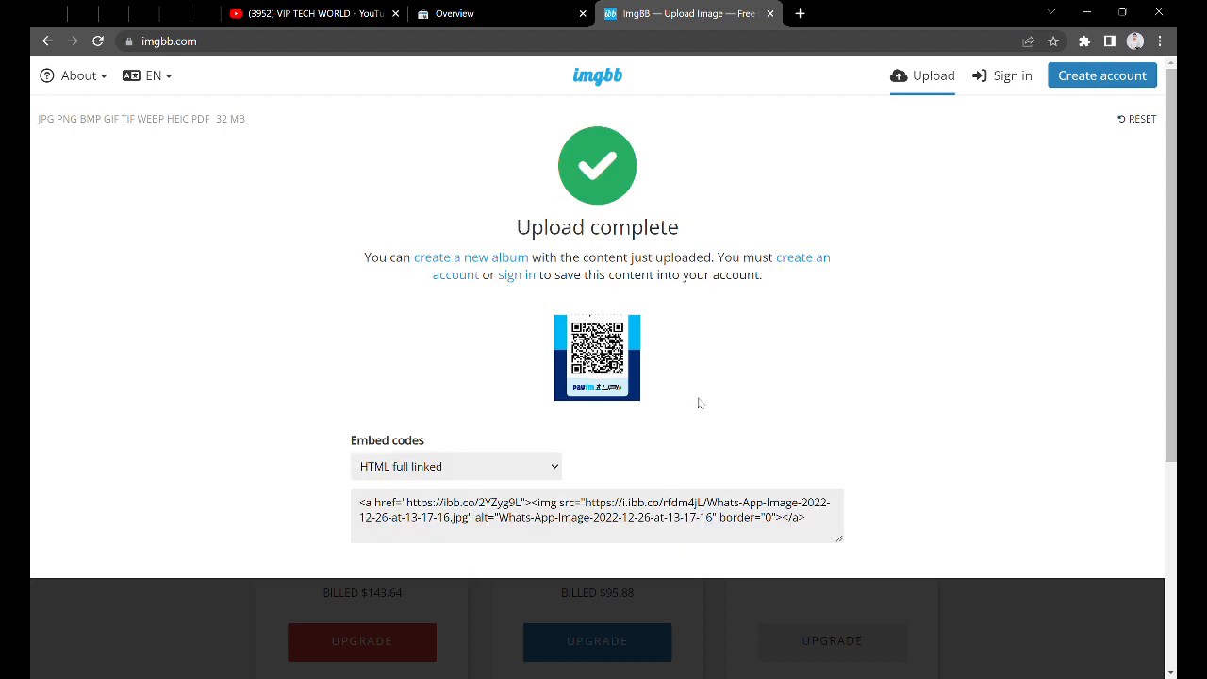
scroll(660, 411, down, 2)
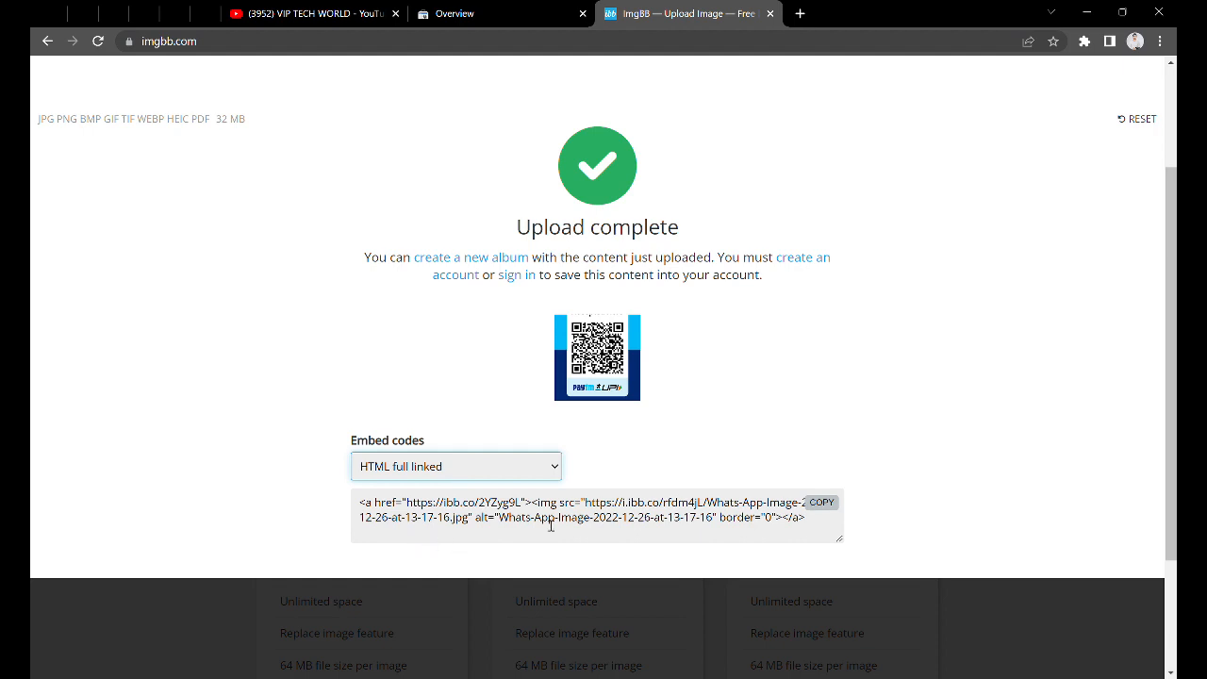
click(824, 503)
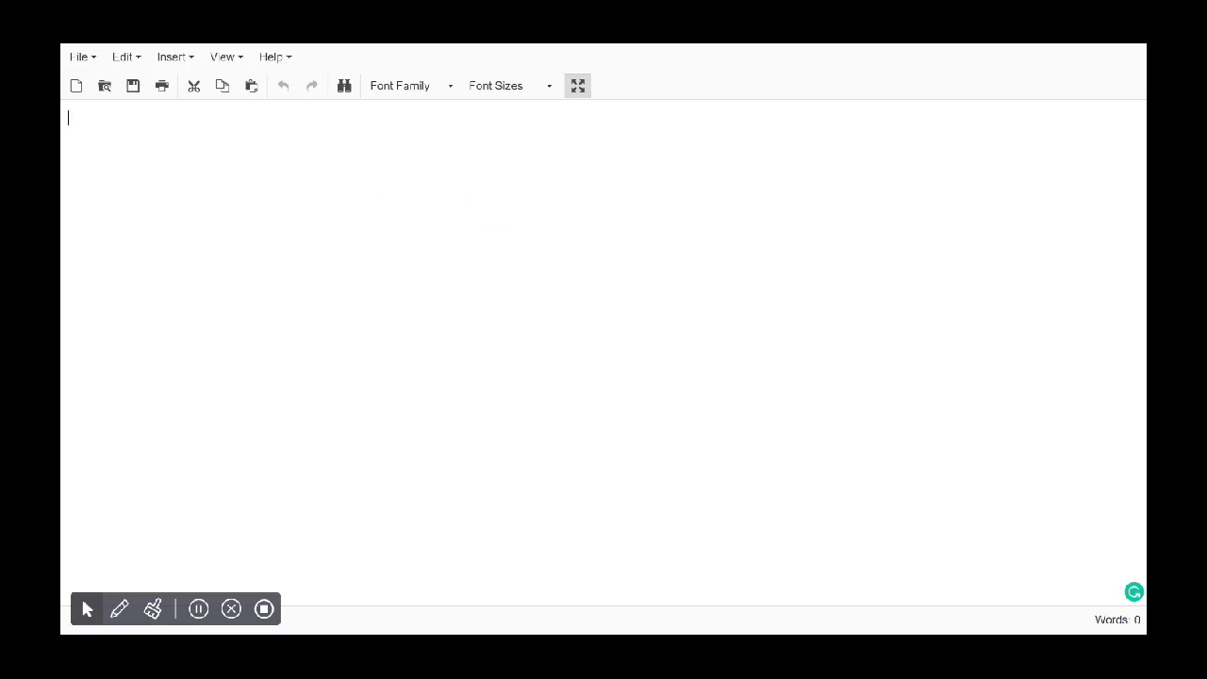
Step: Switch to the online text editor, paste the image embed code and delete everything before the i.ibb.co image URL
text(<a href="https://ibb.co/YDcjBfk"><img src="https://i.ibb.co/dbPK4k2/Whats-App-Image-2023-03-08-at-4-34-26-AM.jpg" alt="Whats-App-Image-2023-03-08-at-4-34-26-AM" border="0"></a>)
key(ctrl+minus)
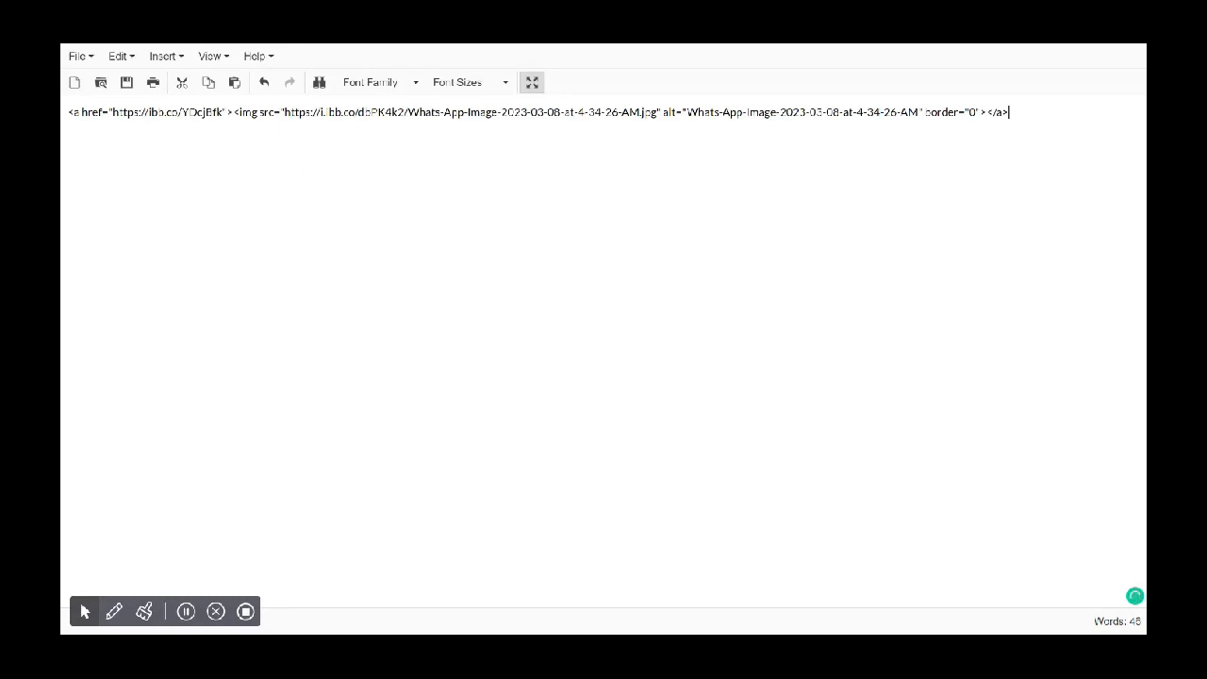
click(281, 112)
drag(284, 113, 64, 142)
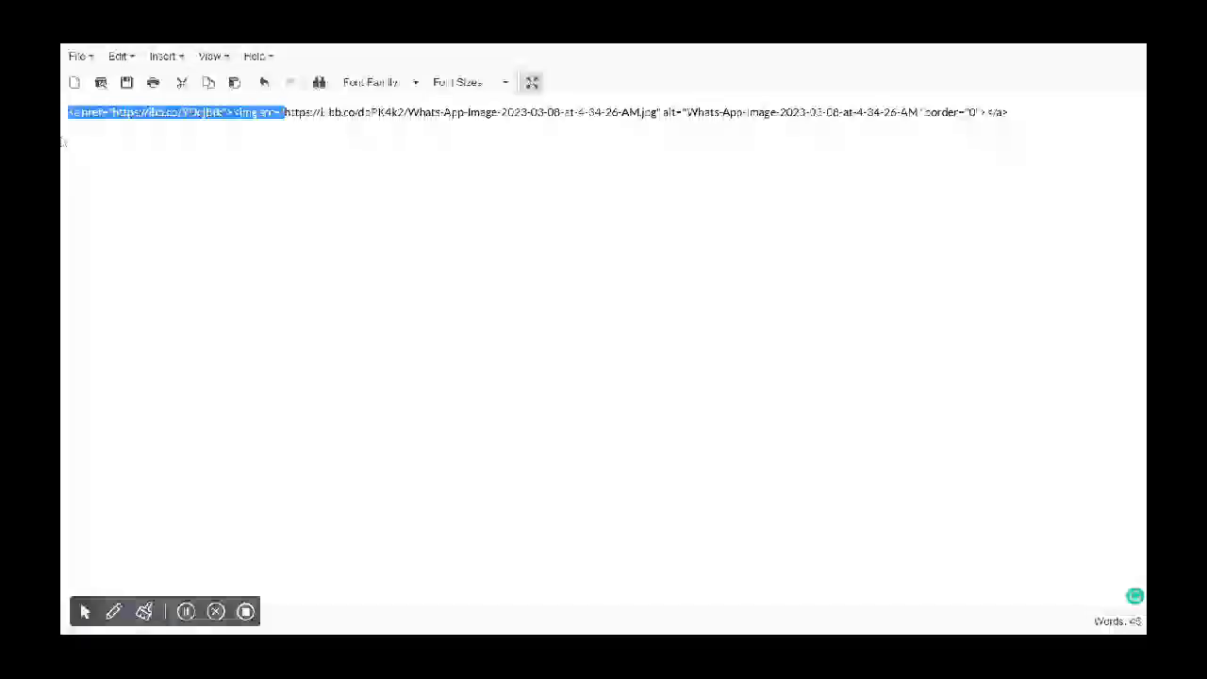
key(BackSpace)
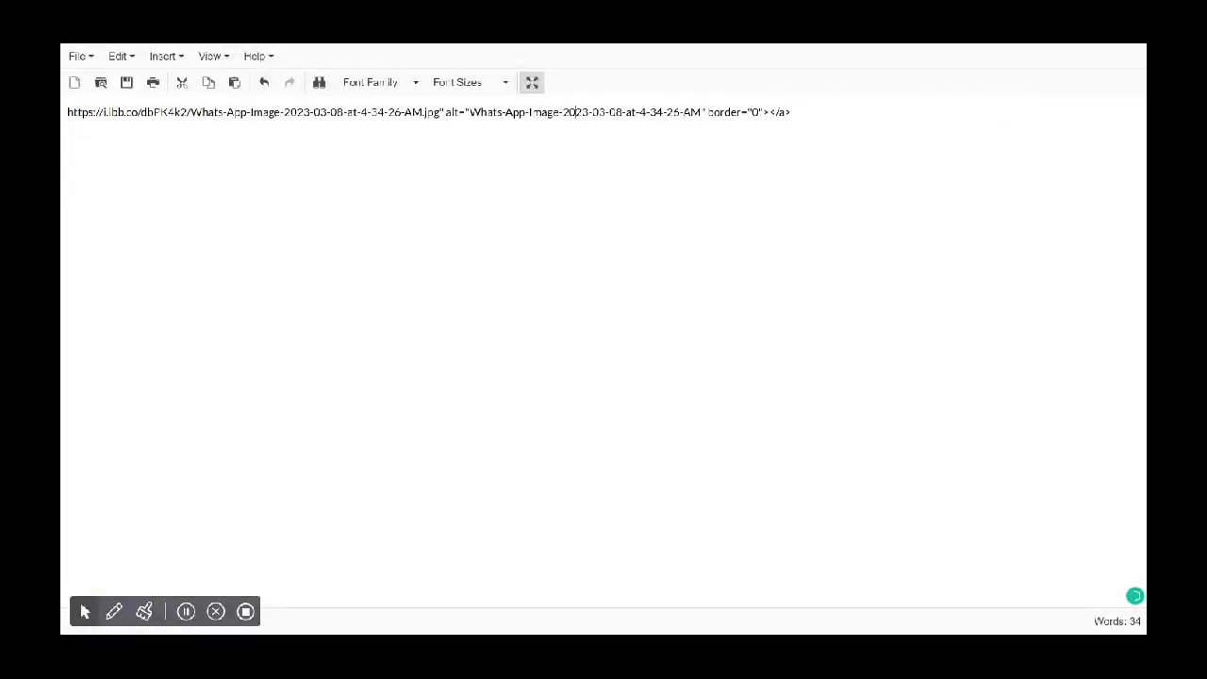
Step: Delete everything after the .jpg extension and select the remaining direct image URL
key(BackSpace)
key(BackSpace)
key(BackSpace)
key(BackSpace)
key(BackSpace)
key(BackSpace)
key(BackSpace)
key(BackSpace)
key(BackSpace)
key(BackSpace)
key(BackSpace)
key(BackSpace)
key(BackSpace)
key(BackSpace)
key(BackSpace)
key(BackSpace)
key(BackSpace)
key(BackSpace)
key(BackSpace)
key(BackSpace)
key(BackSpace)
key(BackSpace)
key(BackSpace)
key(BackSpace)
key(BackSpace)
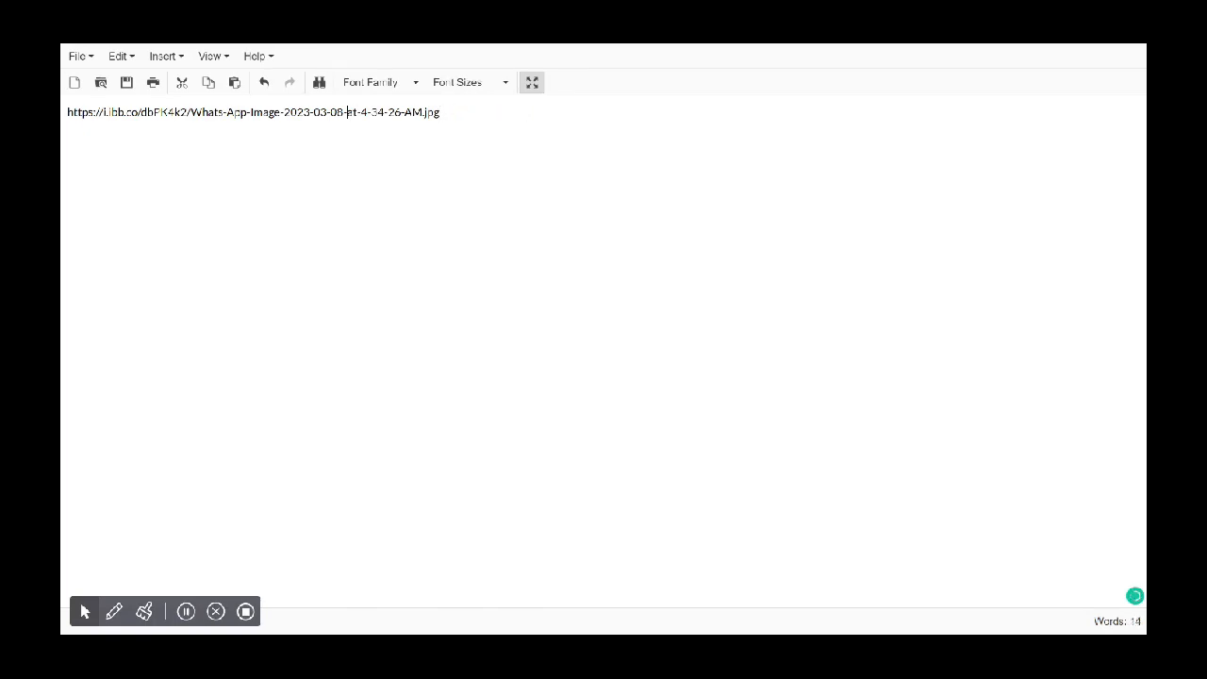
triple_click(347, 112)
key(ctrl+plus)
key(ctrl+plus)
key(ctrl+plus)
key(ctrl+plus)
key(ctrl+plus)
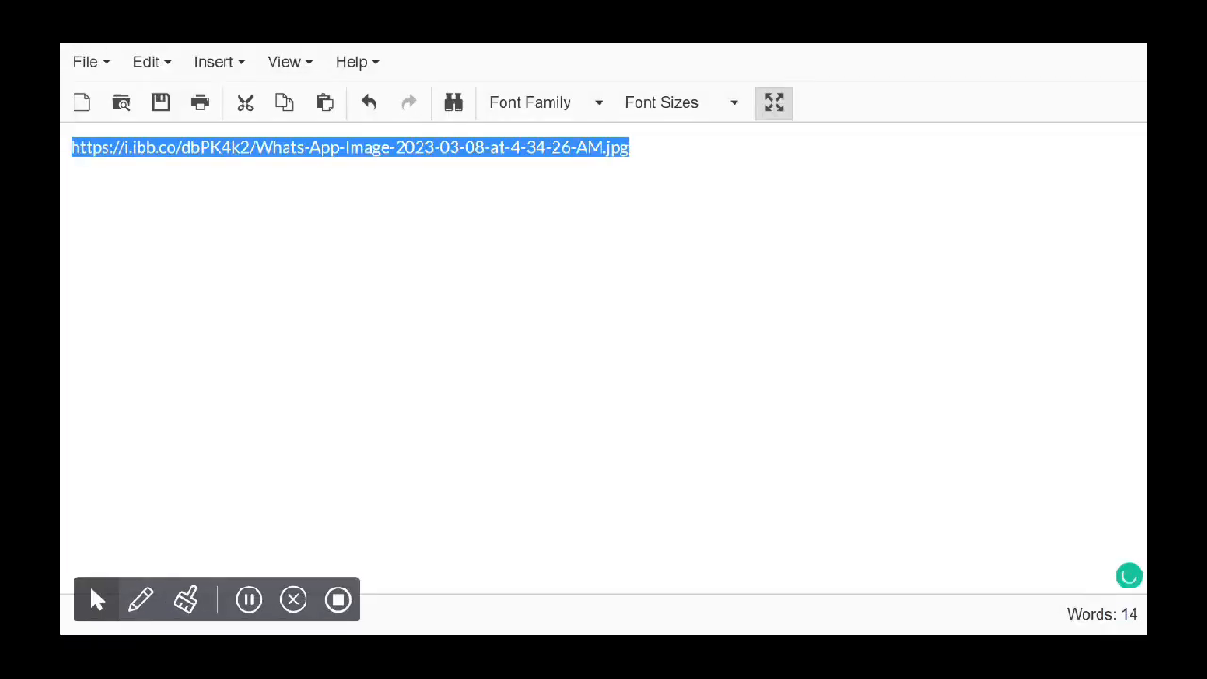
click(465, 183)
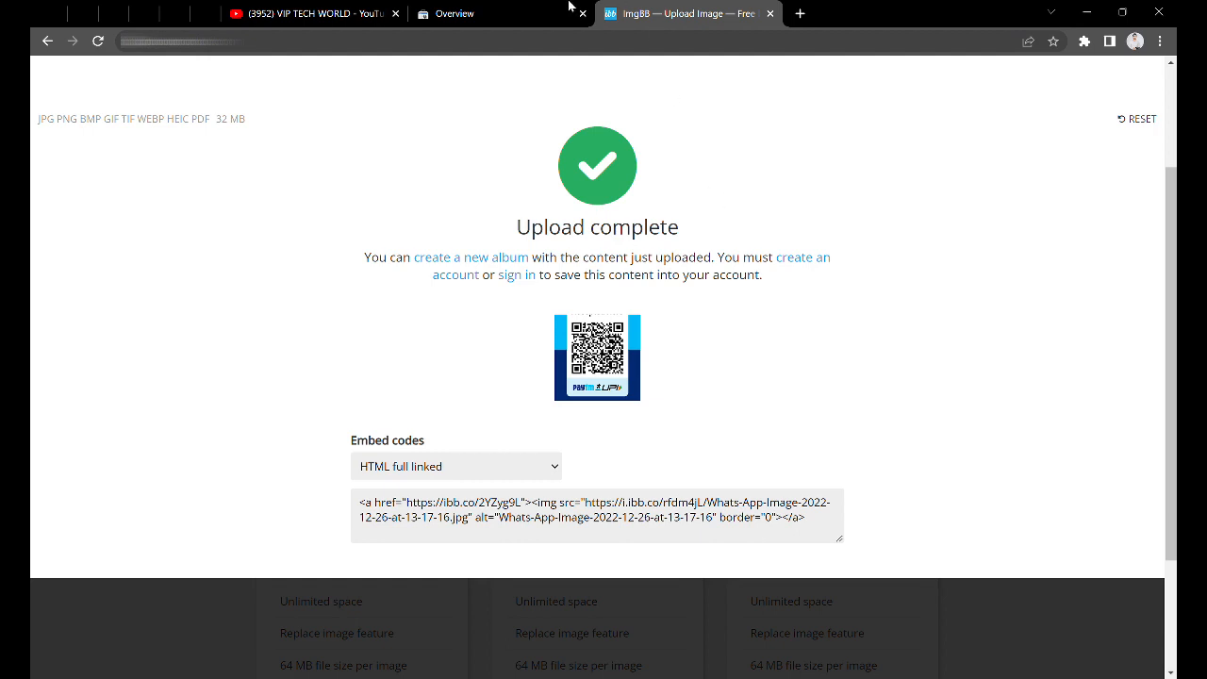
click(34, 10)
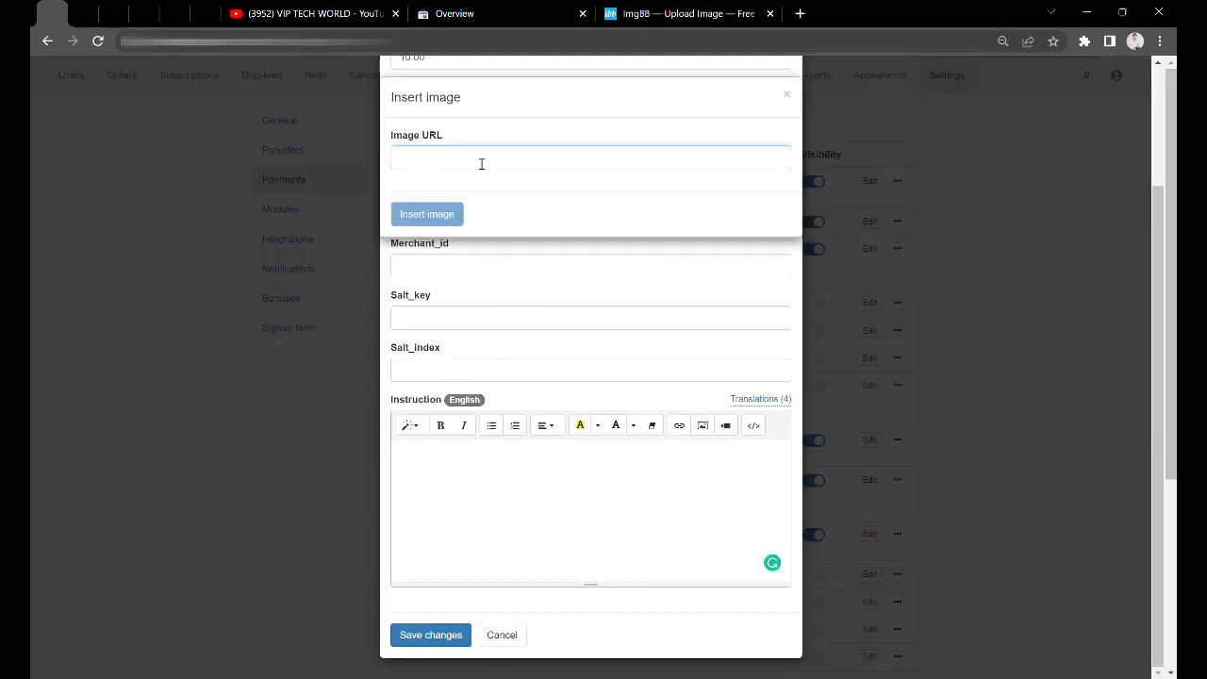
text(https://i.ibb.co/rfdm4jL/Whats-App-Image-2022-12-26-at-13-17-16.jpg)
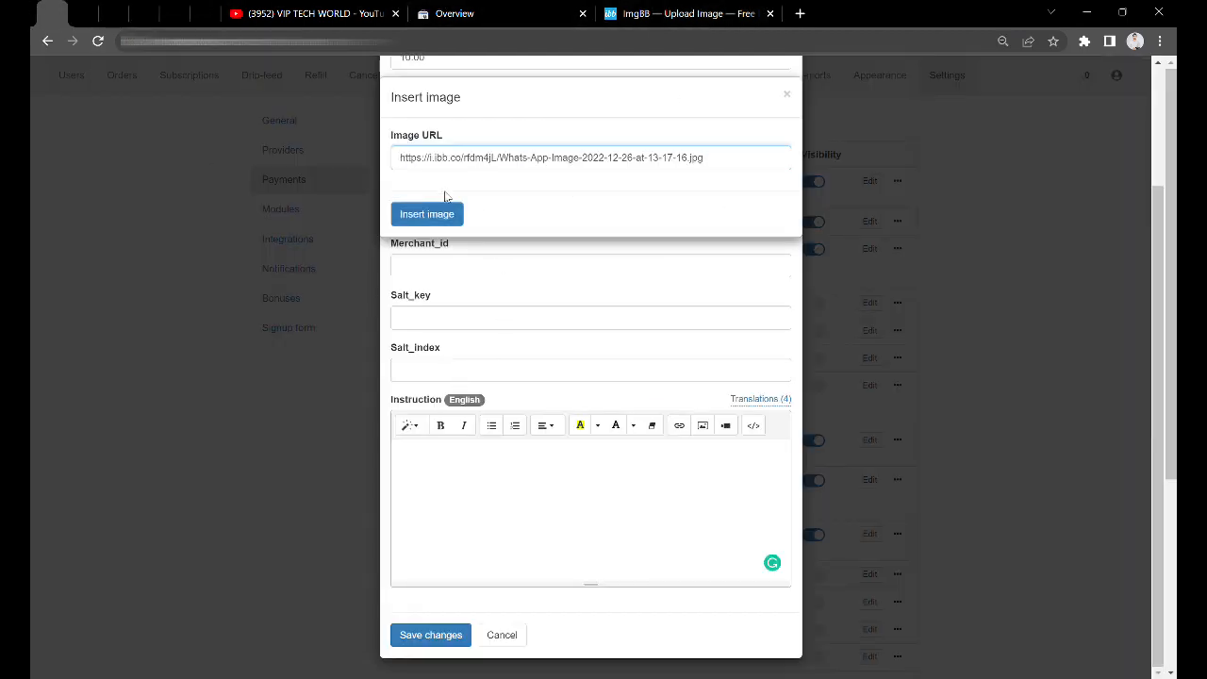
click(441, 218)
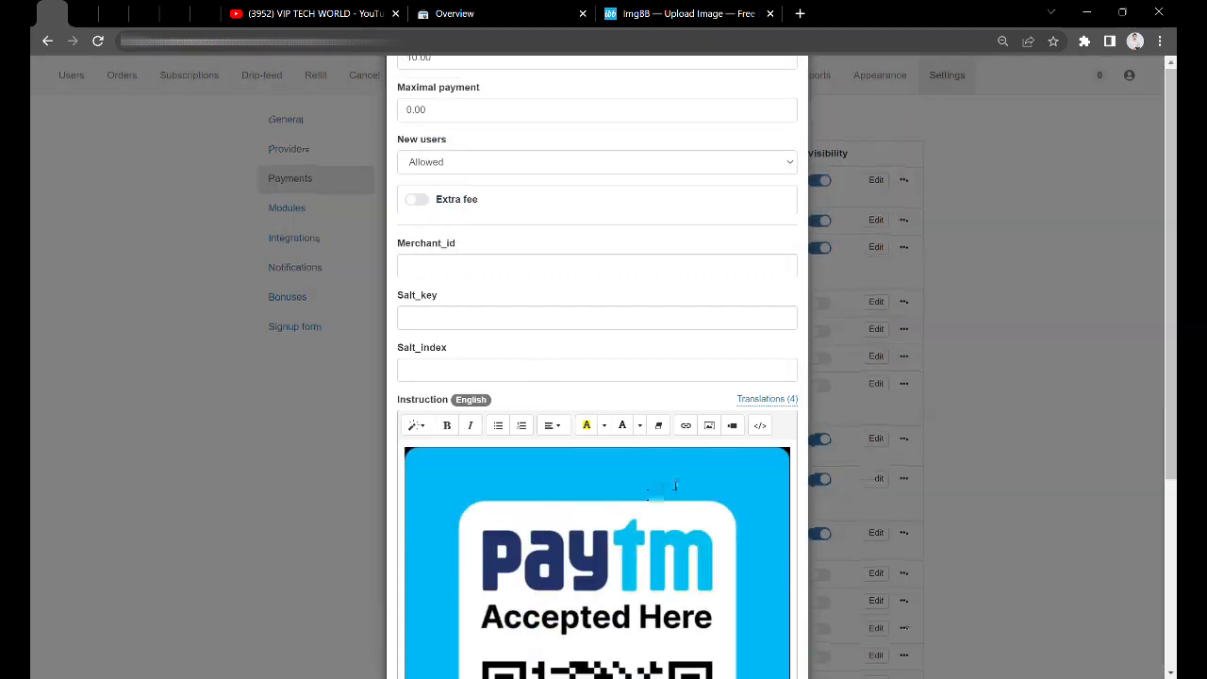
Step: Save the PhonePe payment method with the Paytm QR code image in its instruction
key(ctrl+minus)
key(ctrl+minus)
key(ctrl+minus)
key(ctrl+minus)
key(ctrl+minus)
key(ctrl+minus)
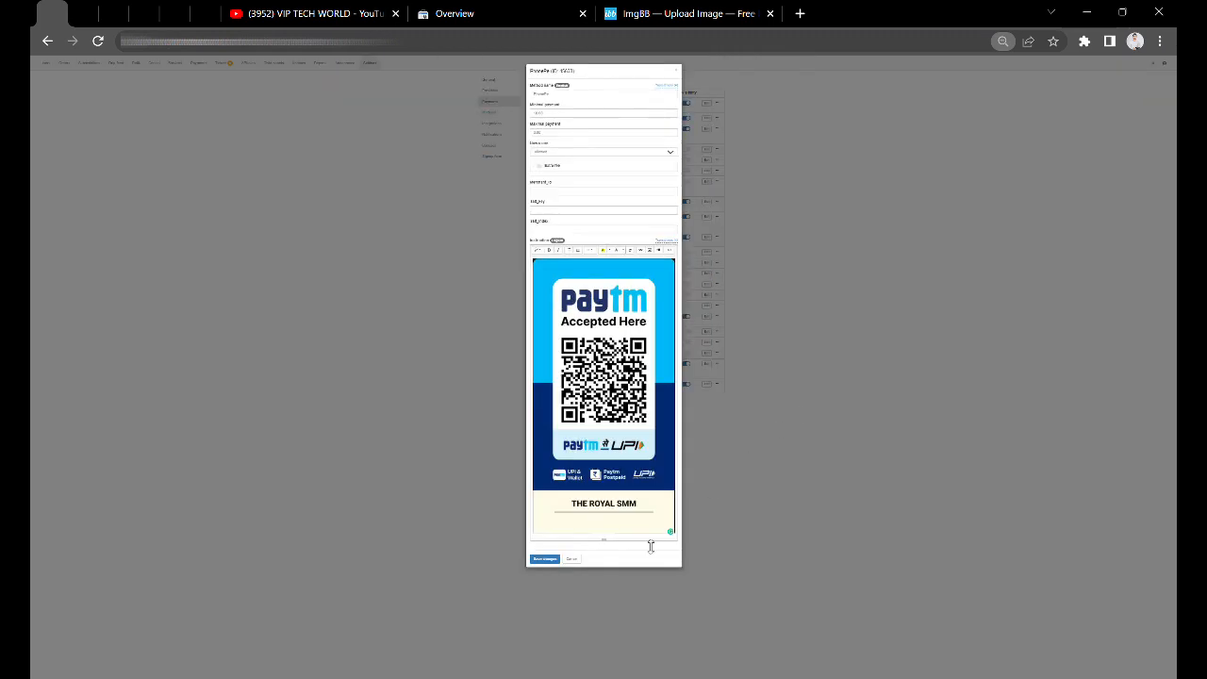
click(546, 560)
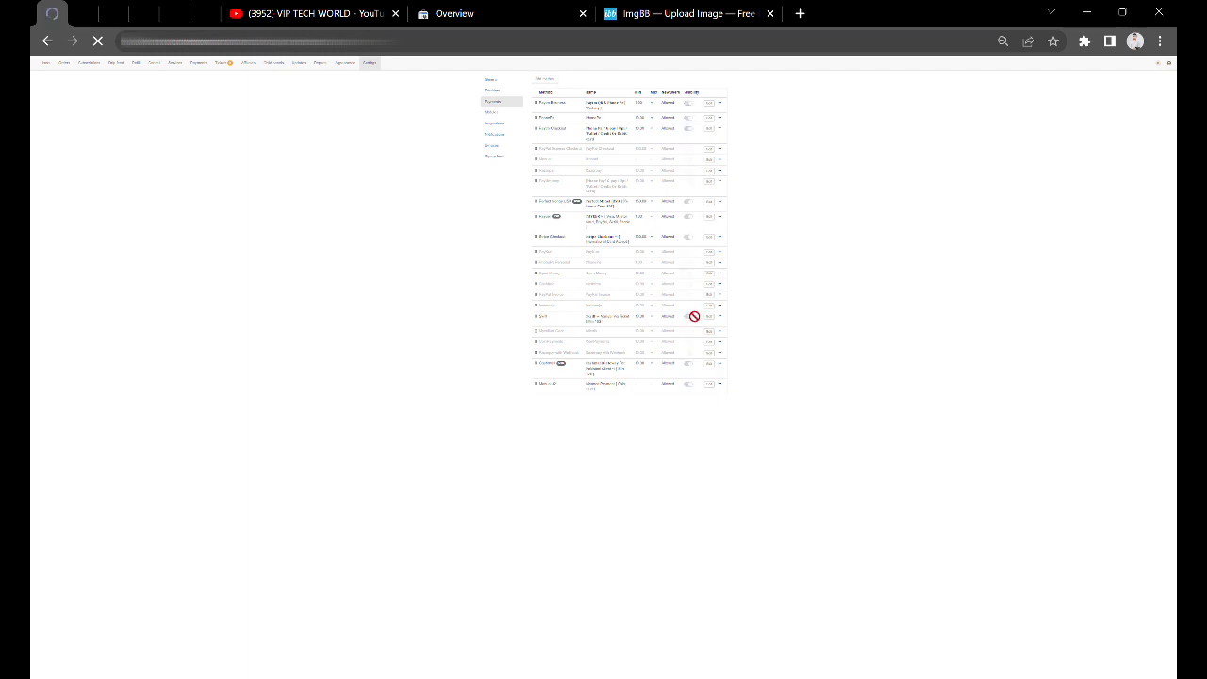
Step: Reopen the PhonePe method, check the QR code image in its instruction, and close it without saving
key(ctrl+plus)
key(ctrl+plus)
key(ctrl+plus)
key(ctrl+plus)
key(ctrl+plus)
key(ctrl+plus)
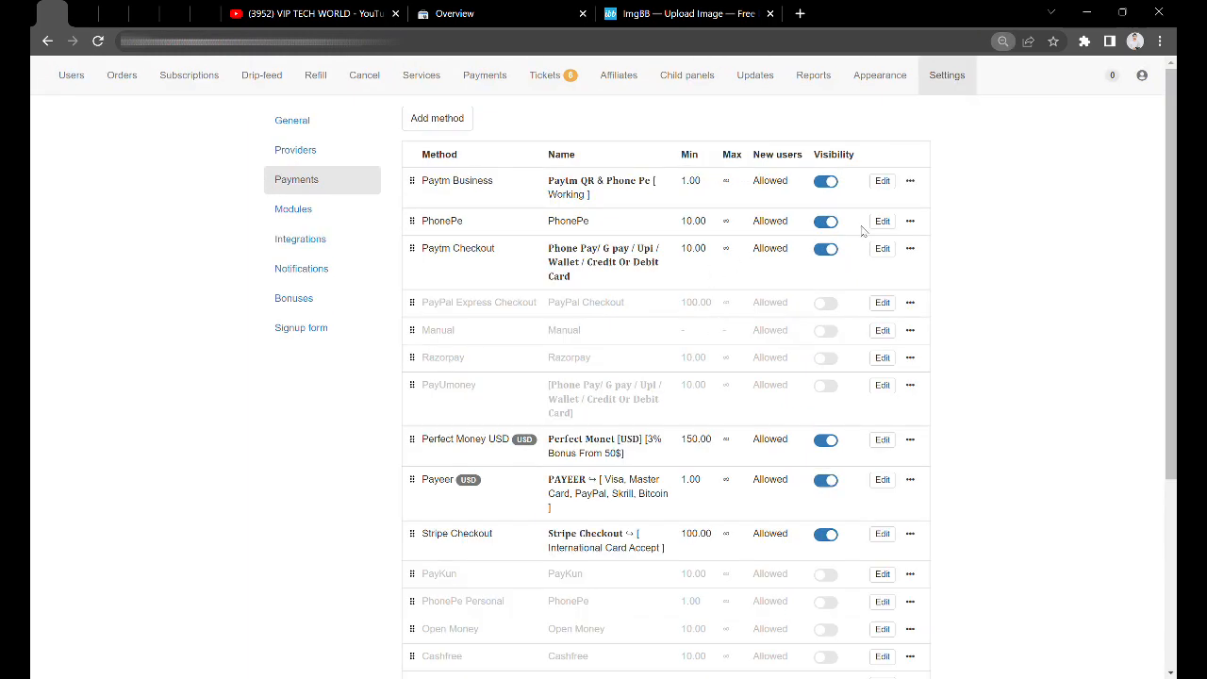
click(882, 221)
scroll(585, 340, down, 2)
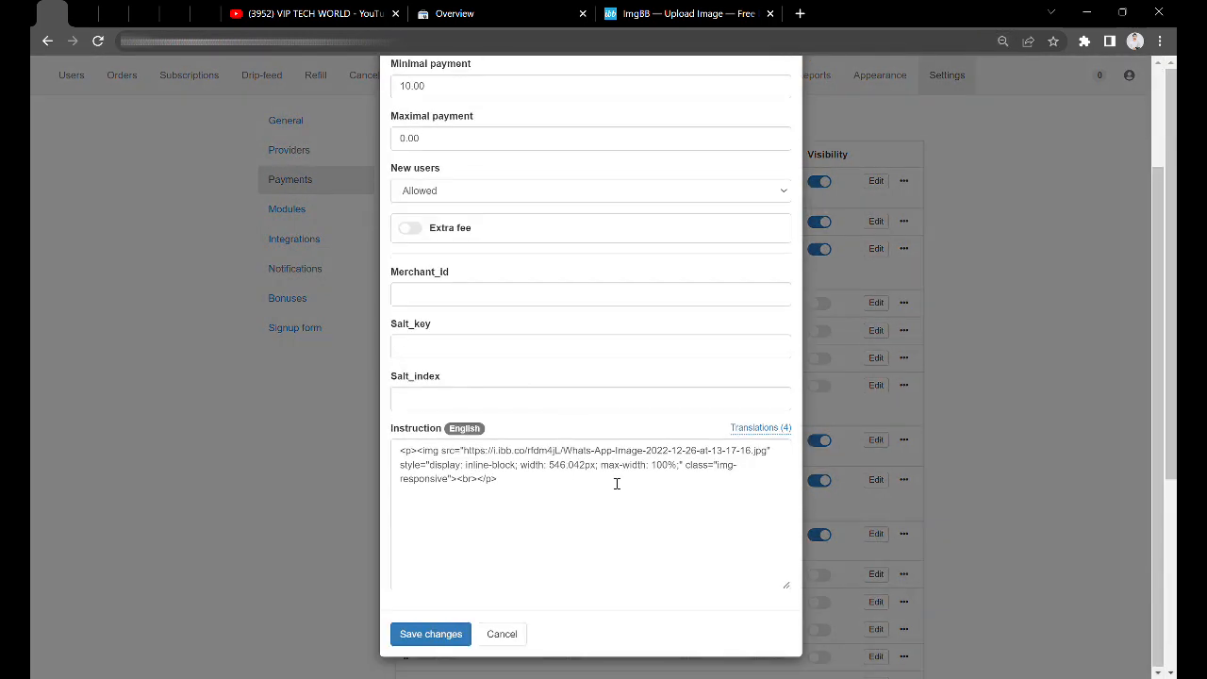
click(615, 484)
scroll(625, 501, down, 5)
scroll(702, 507, up, 3)
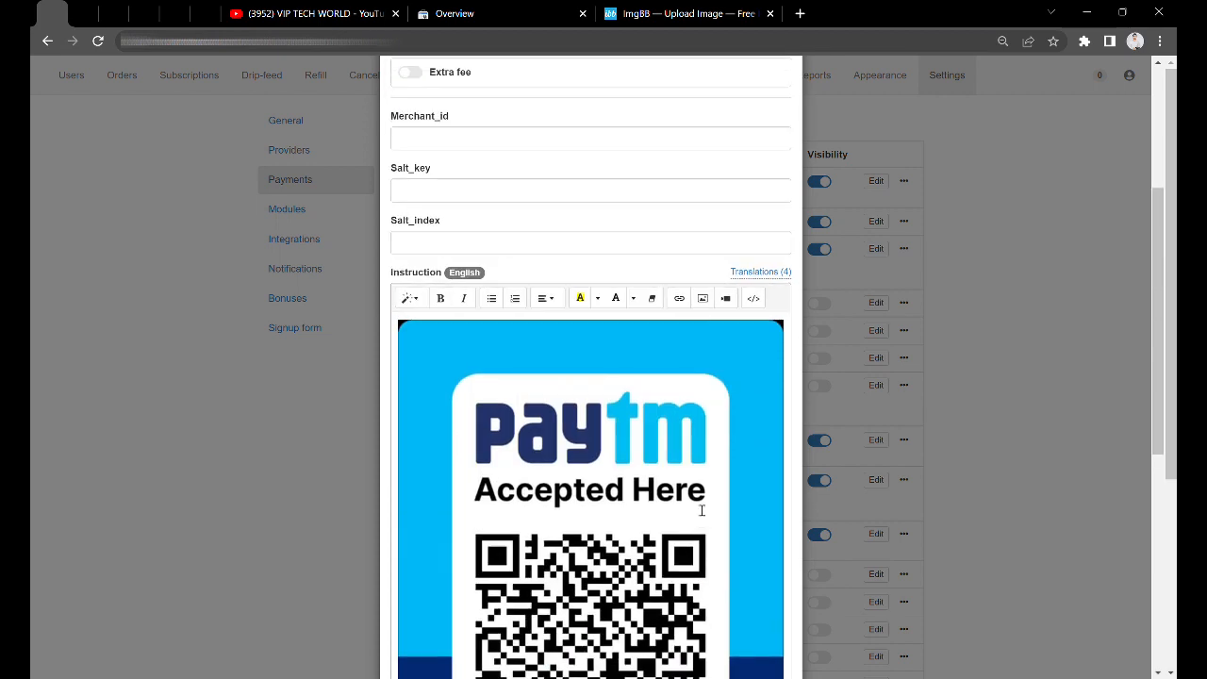
scroll(701, 508, down, 3)
key(Escape)
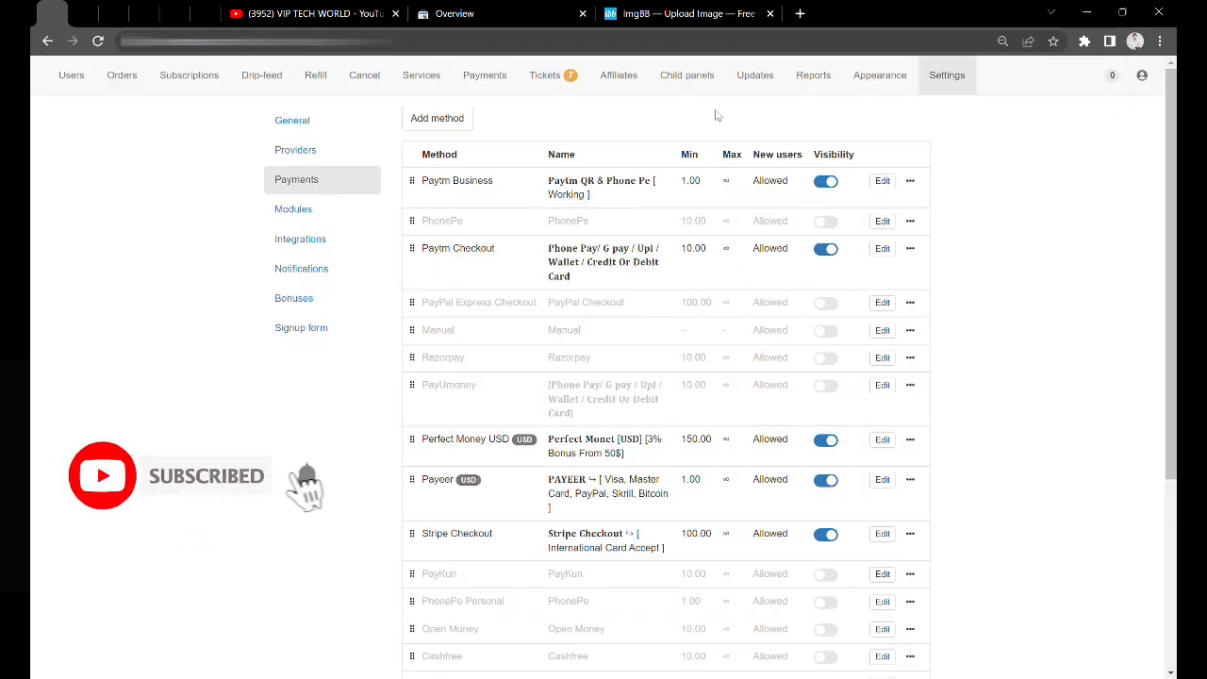
Step: View the additional user access options of the Paytm Business method without applying any of them
click(917, 183)
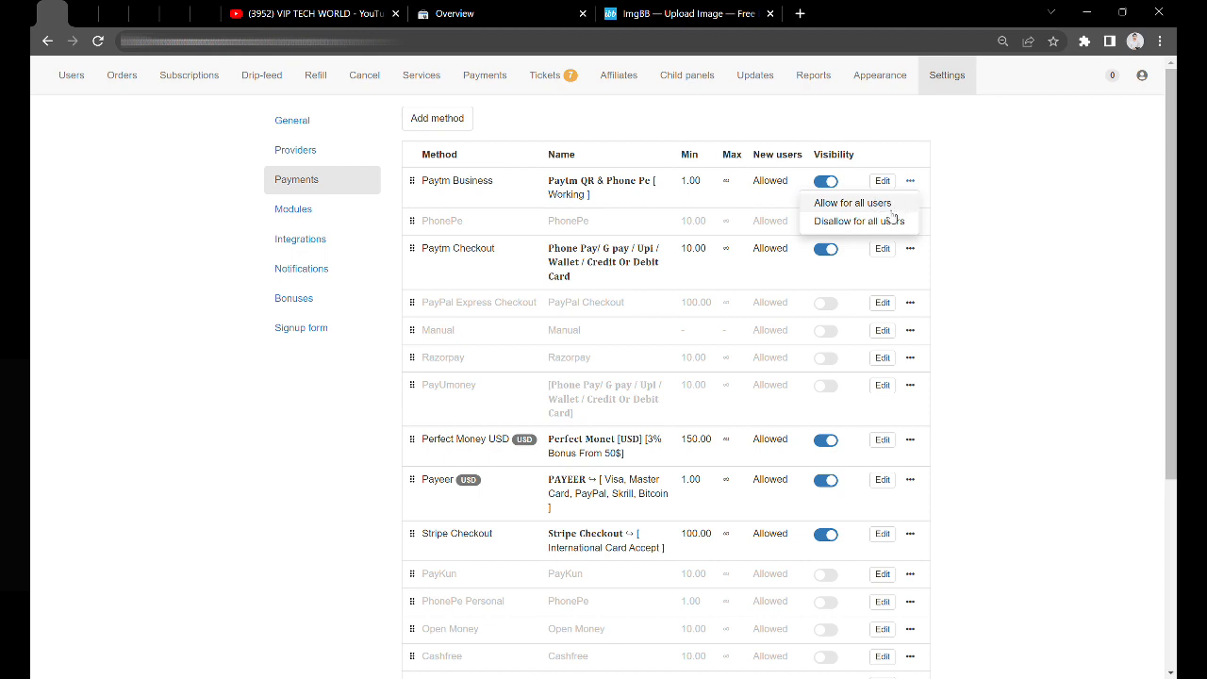
click(959, 209)
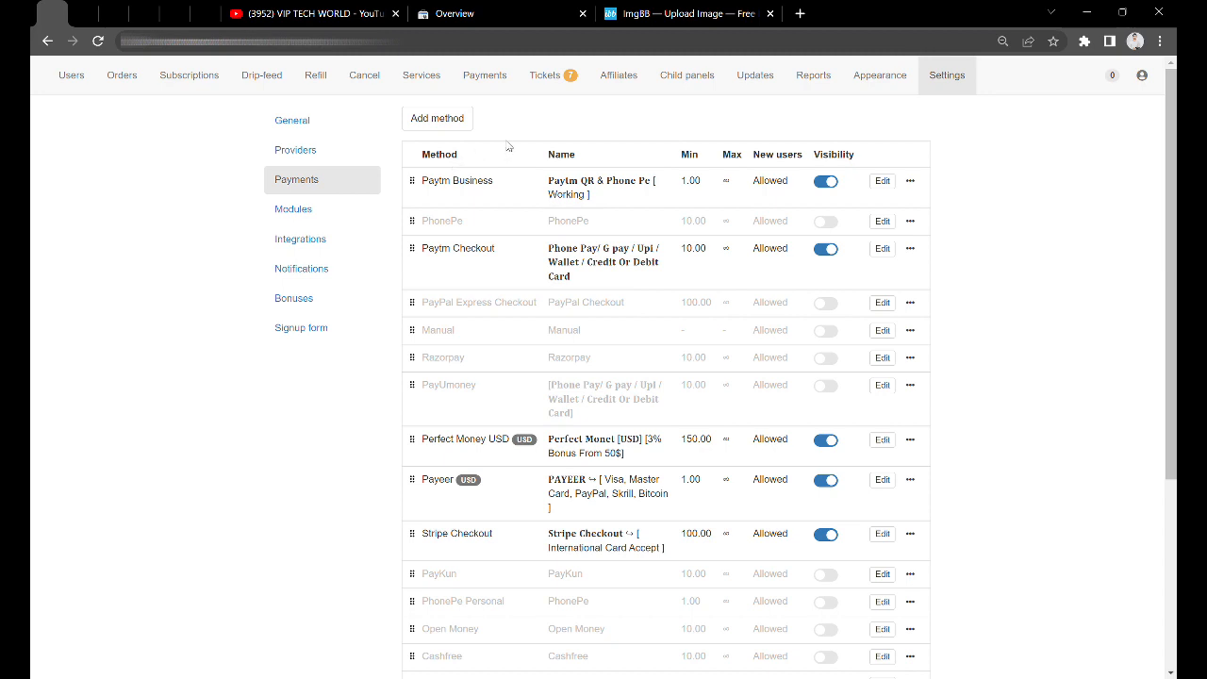
Step: Go to the Modules settings and review the Affiliate system's commission rate, minimum payout and payout approval options without saving
click(336, 216)
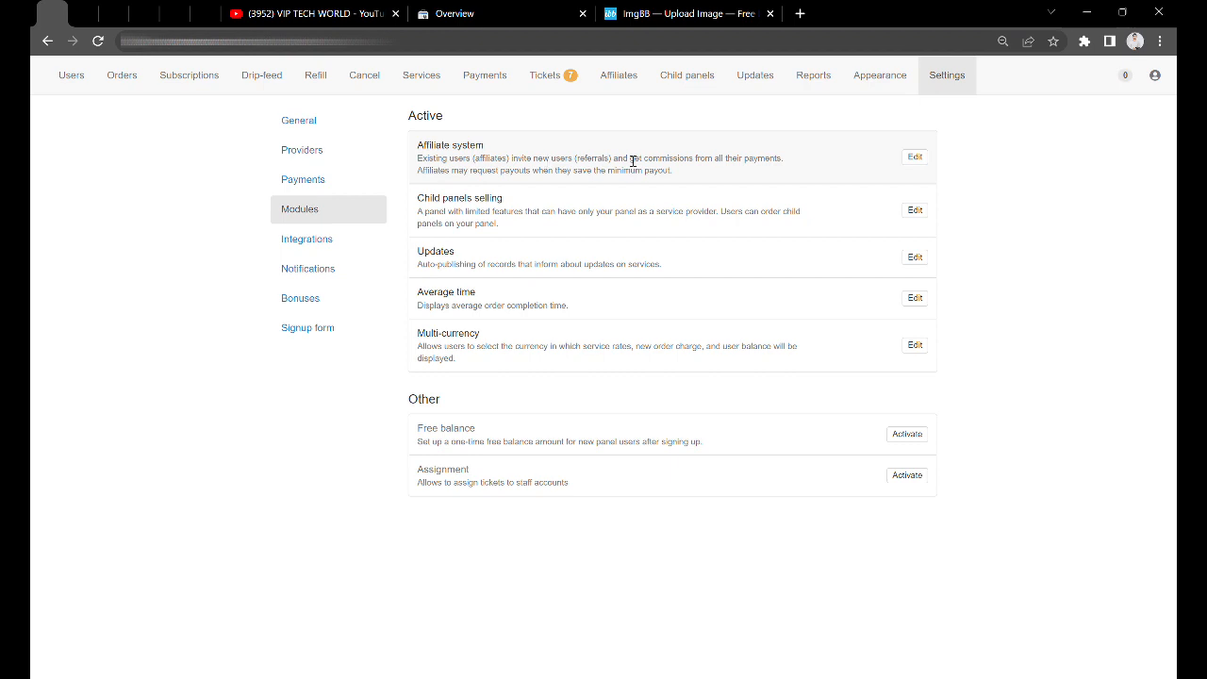
click(915, 158)
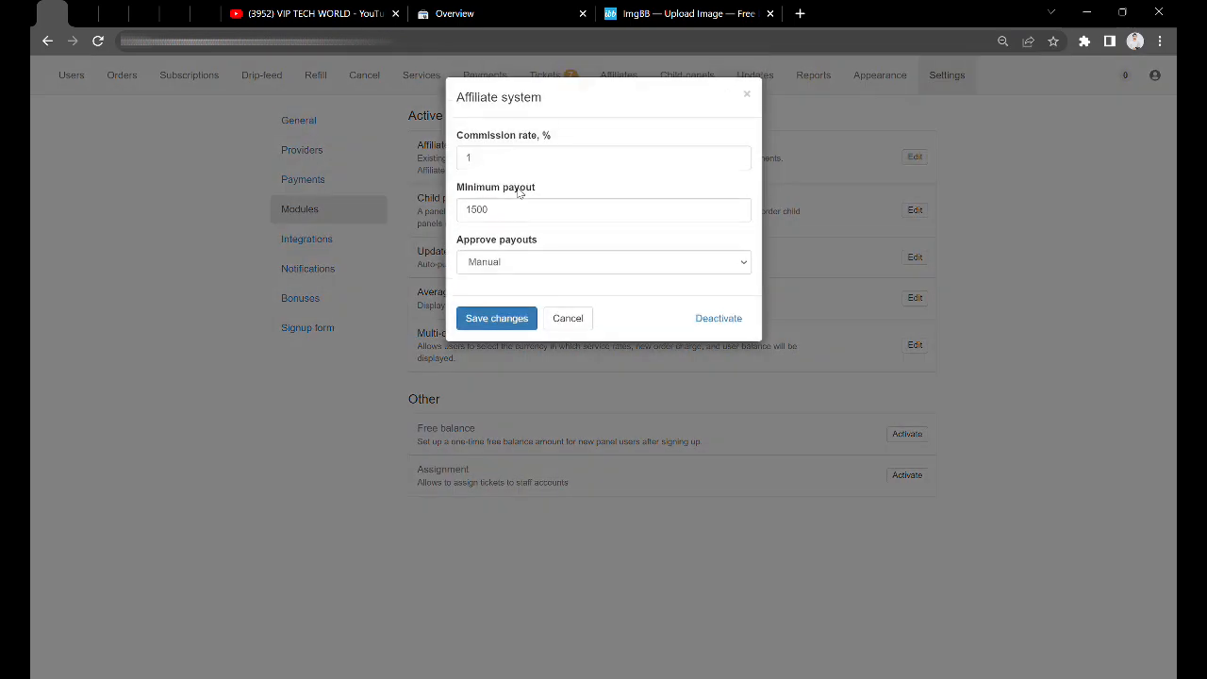
click(492, 165)
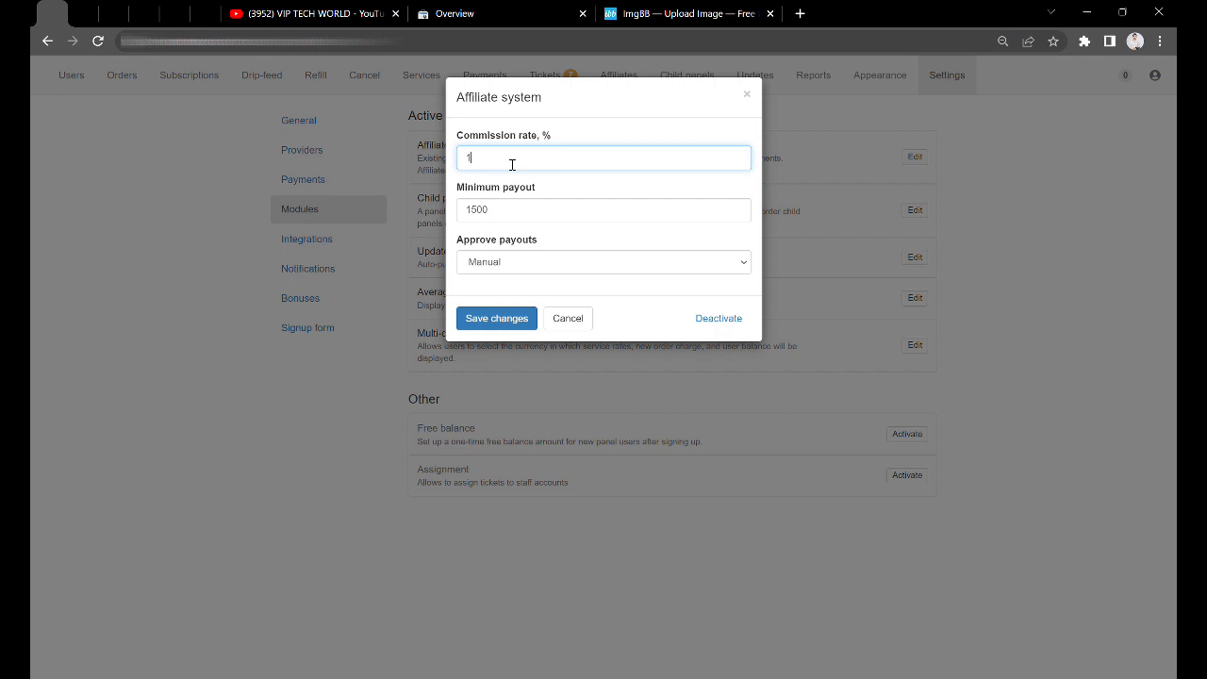
click(534, 216)
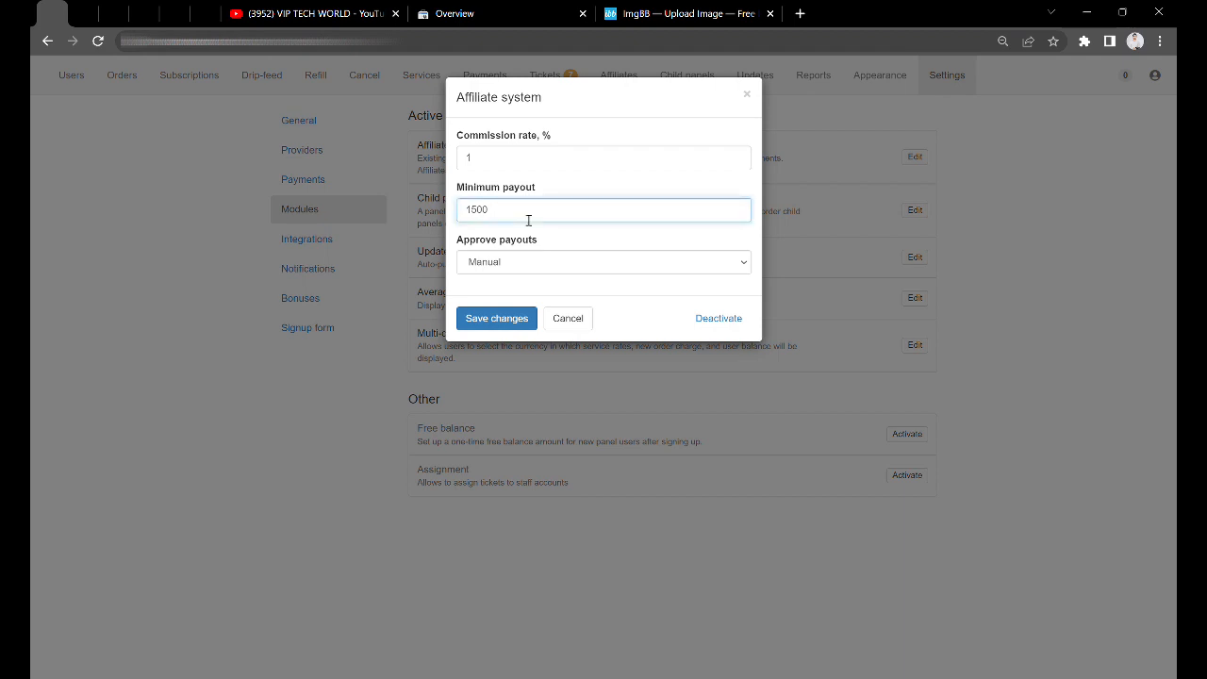
click(558, 253)
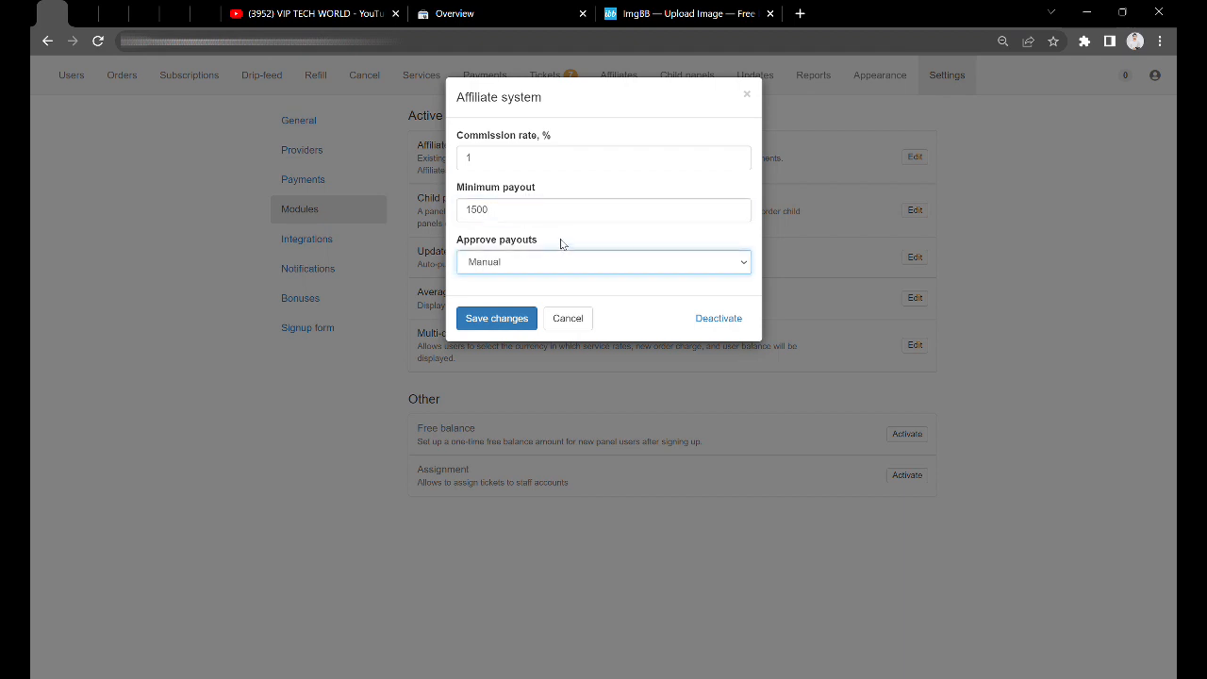
click(562, 243)
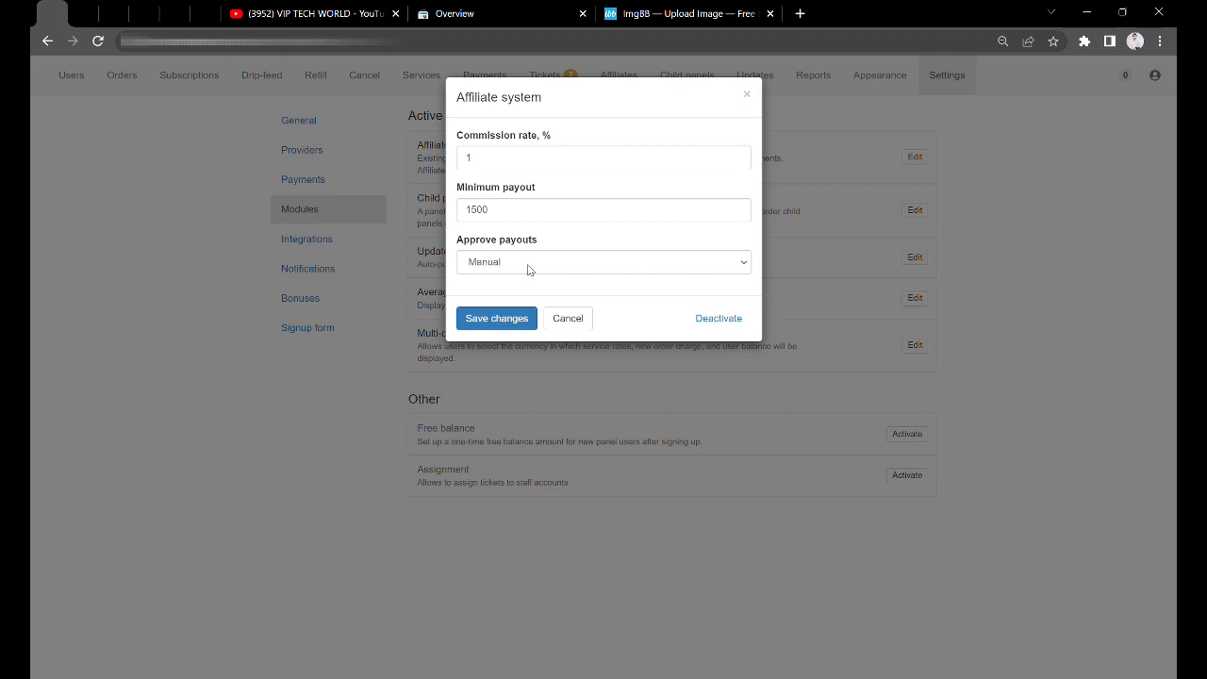
click(528, 269)
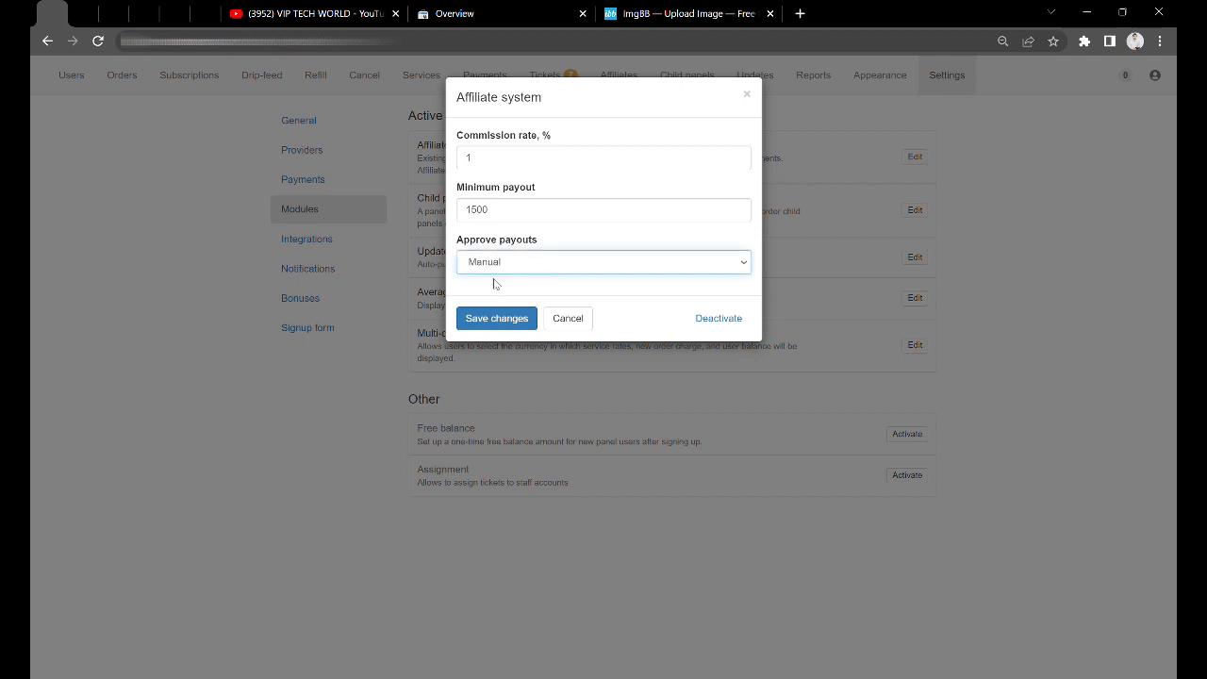
key(Escape)
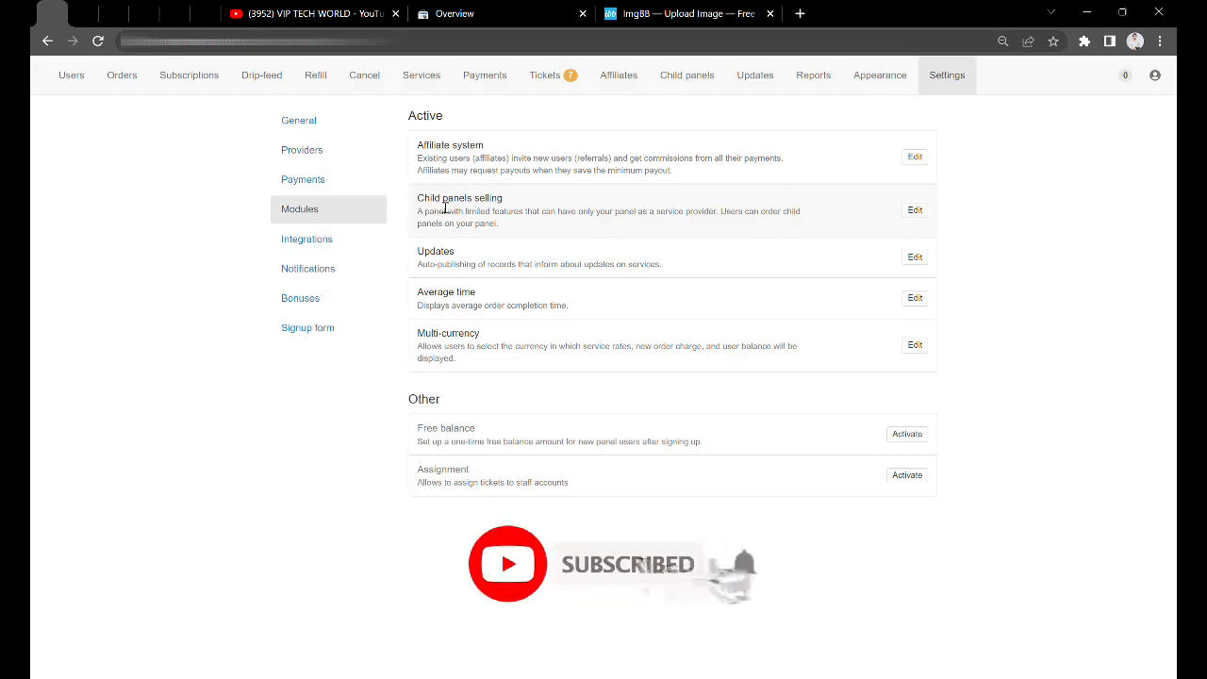
Step: Review the monthly price in the Child panels selling module and save the module's settings
click(914, 210)
click(543, 167)
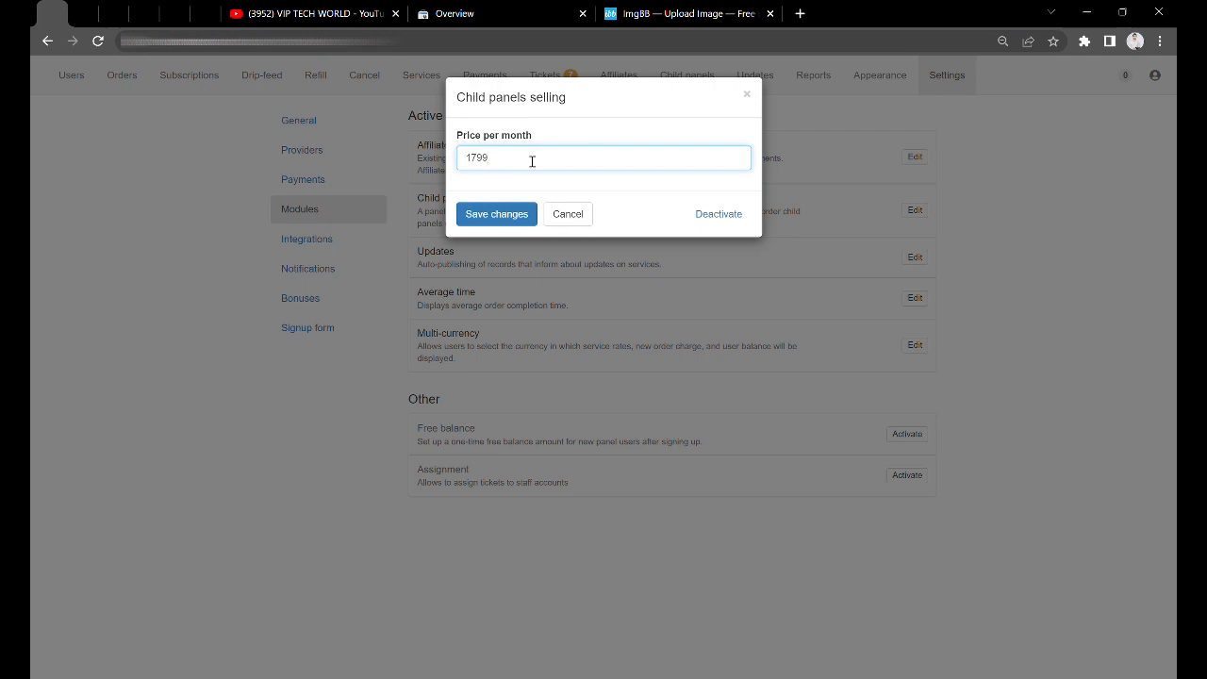
click(497, 214)
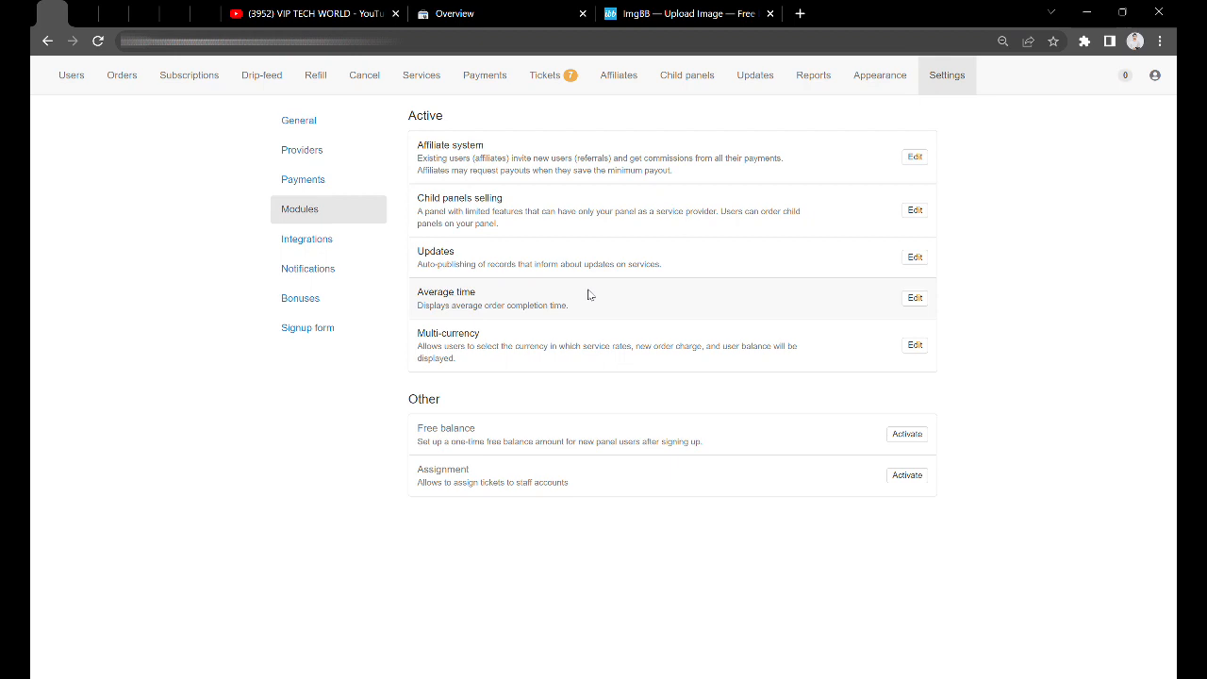
Step: Review the Average time module's display option and the Multi-currency module's displayed currencies without saving either
click(916, 298)
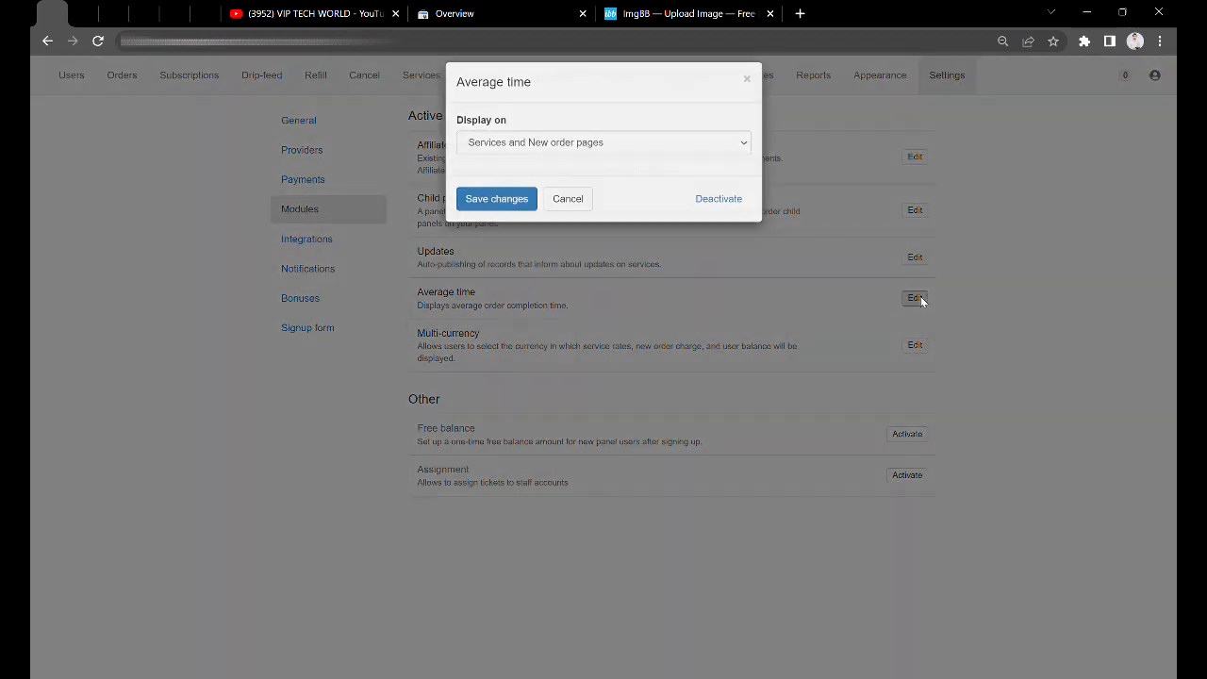
click(524, 158)
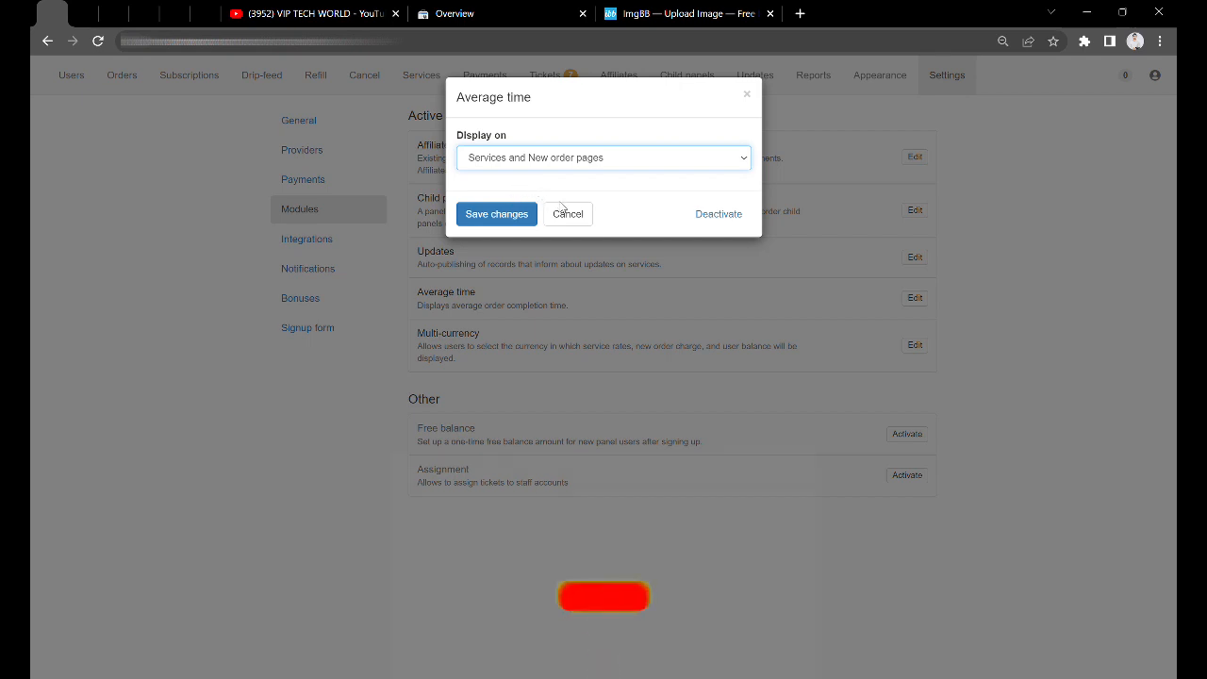
click(546, 123)
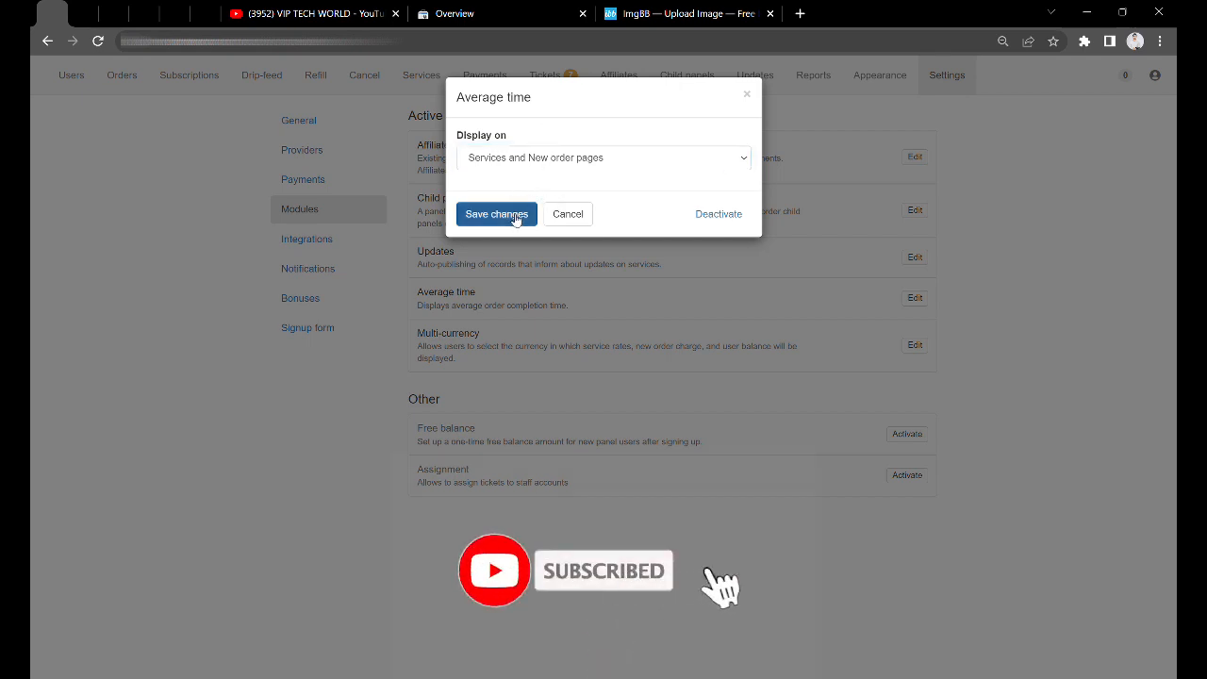
click(645, 313)
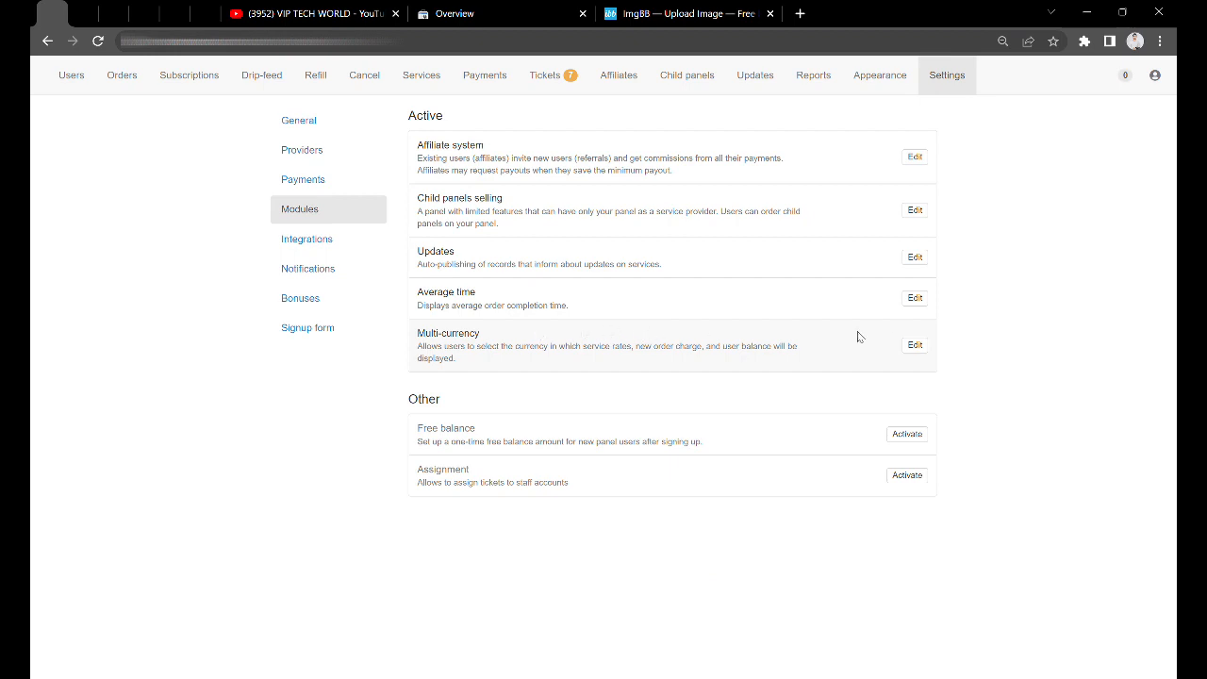
click(914, 345)
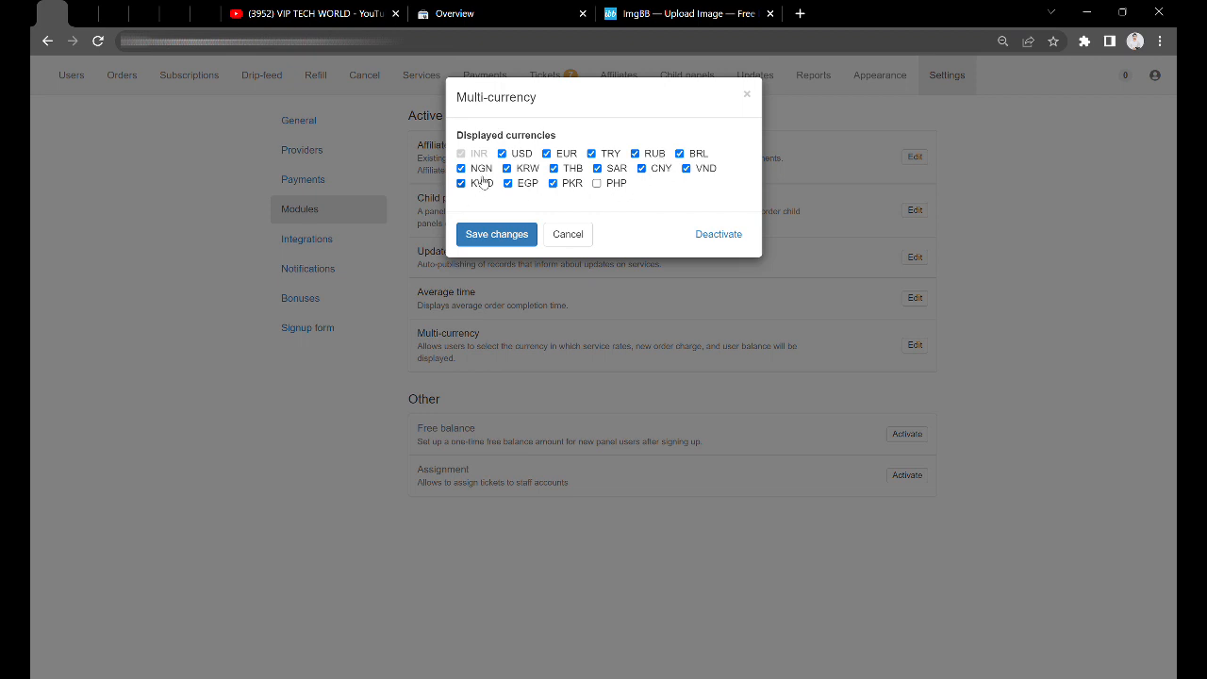
click(672, 398)
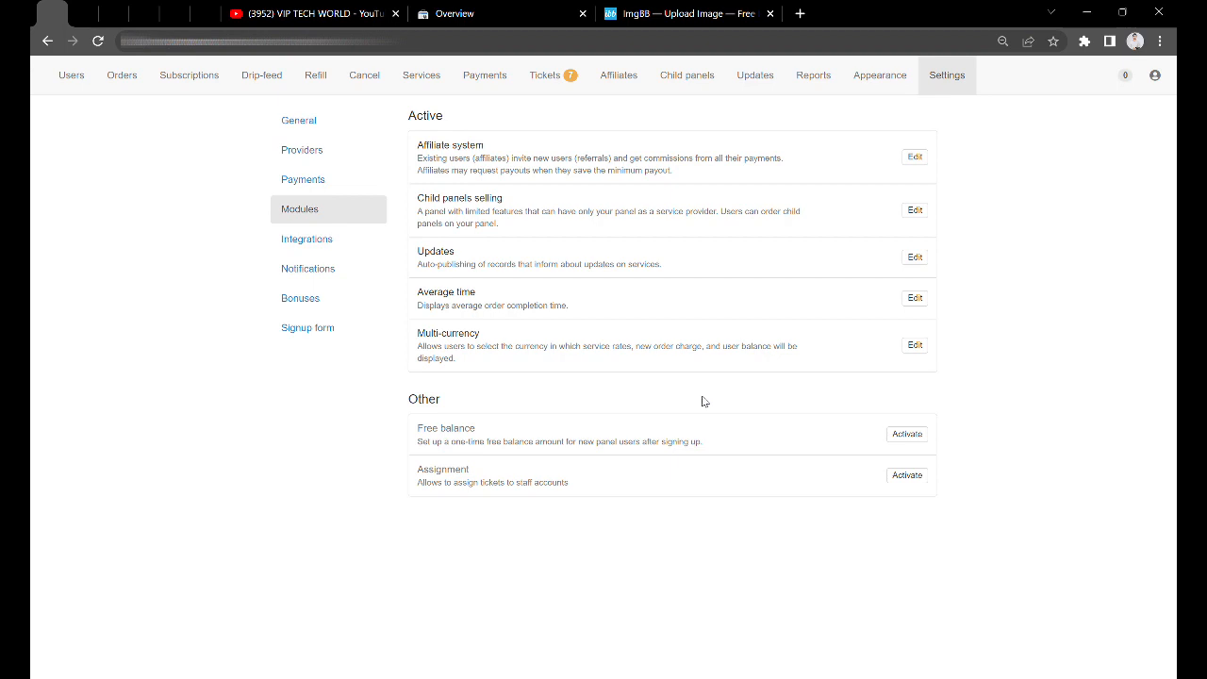
Step: View the amount setting for activating the Free balance module and close it without saving
click(908, 435)
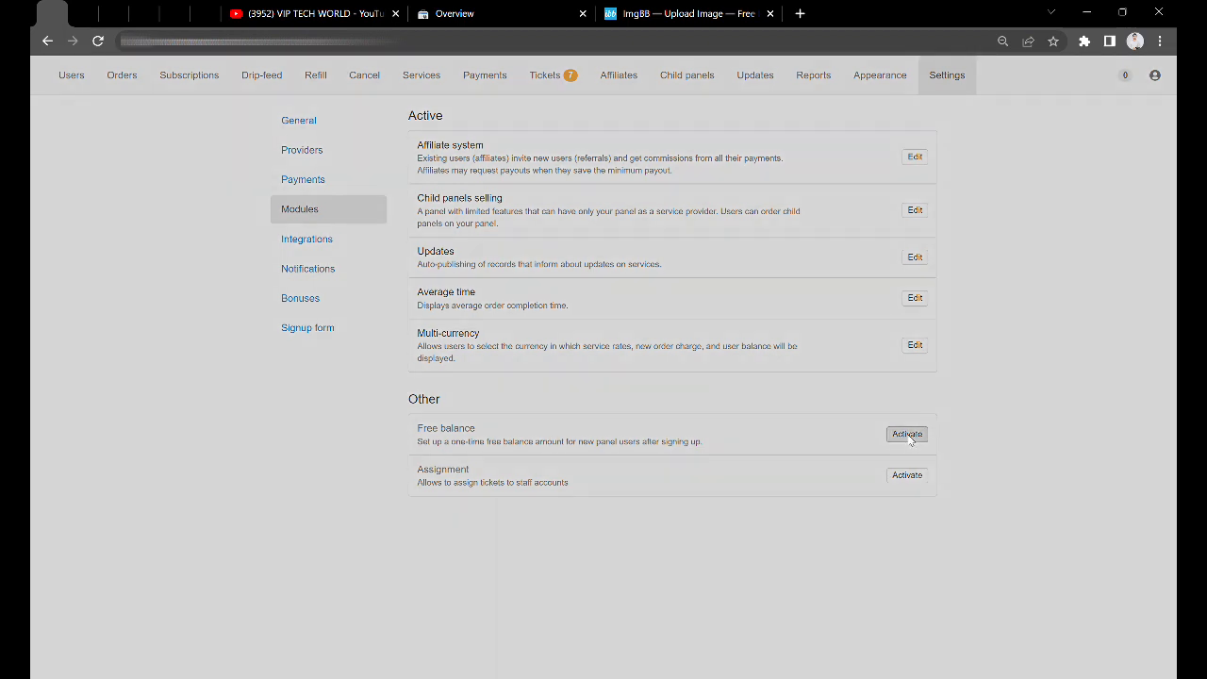
click(529, 168)
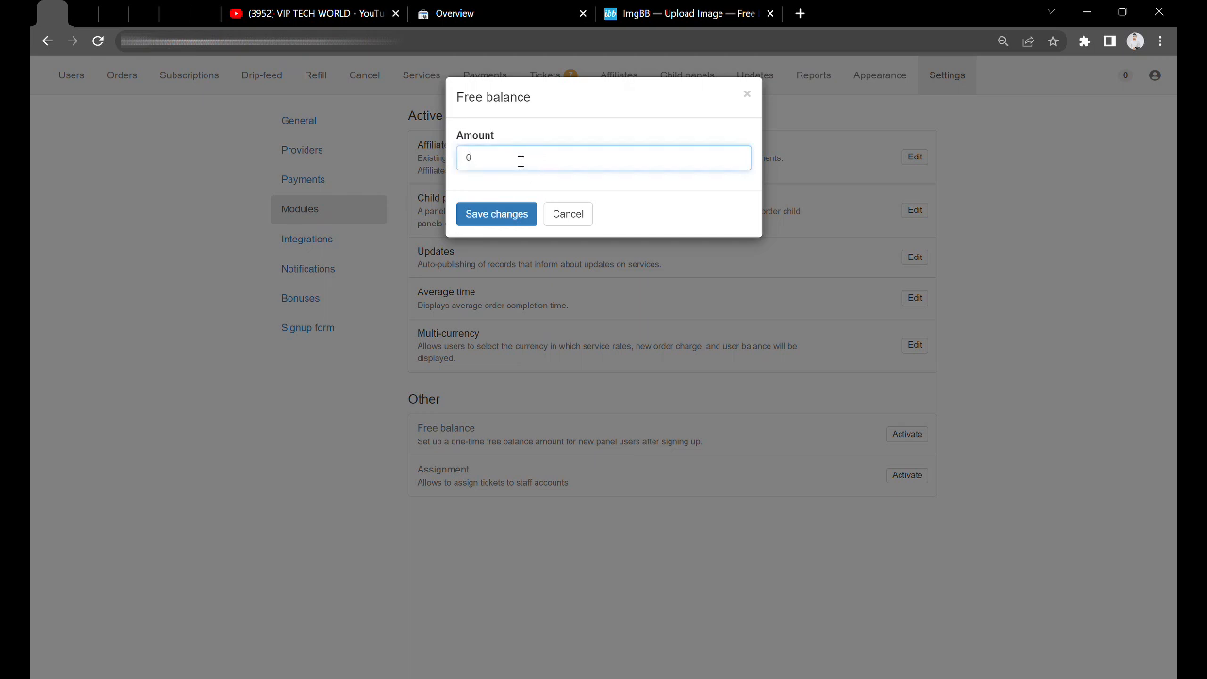
click(555, 127)
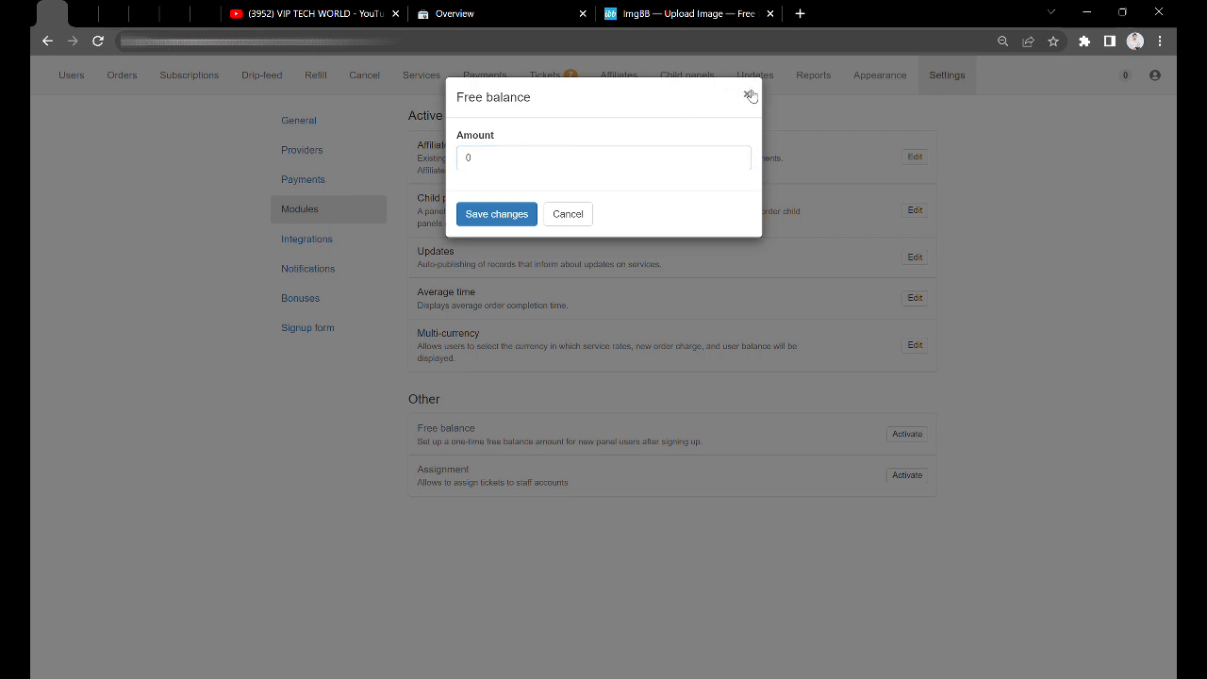
click(748, 95)
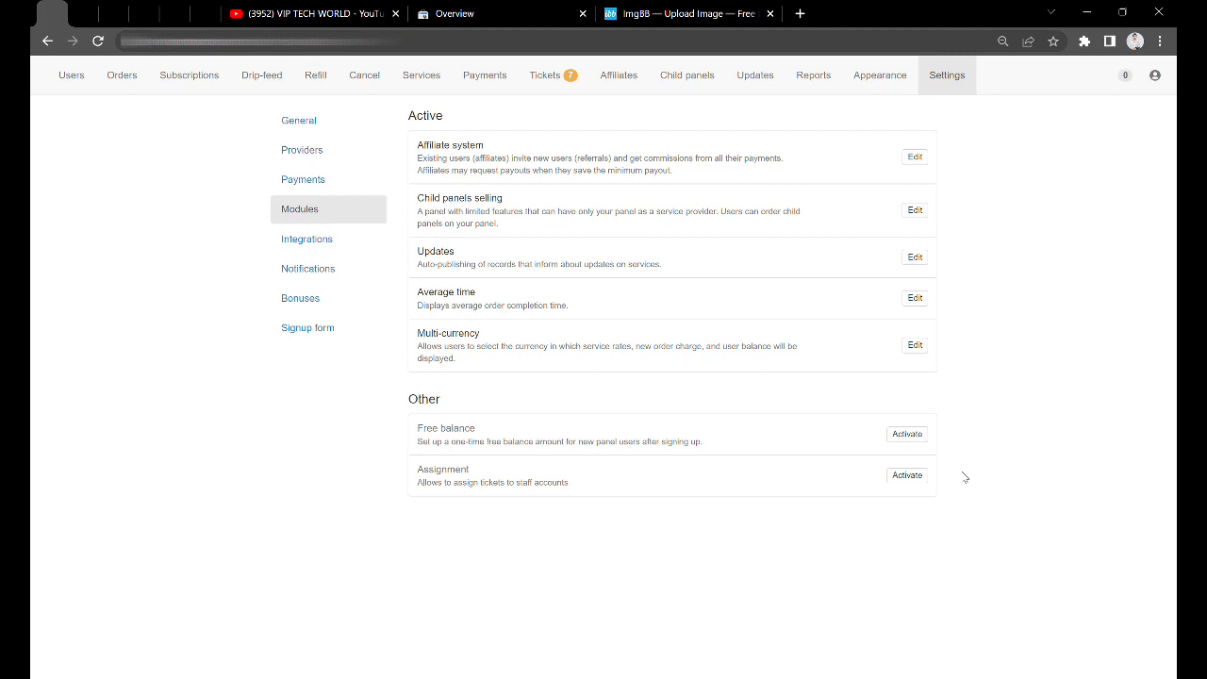